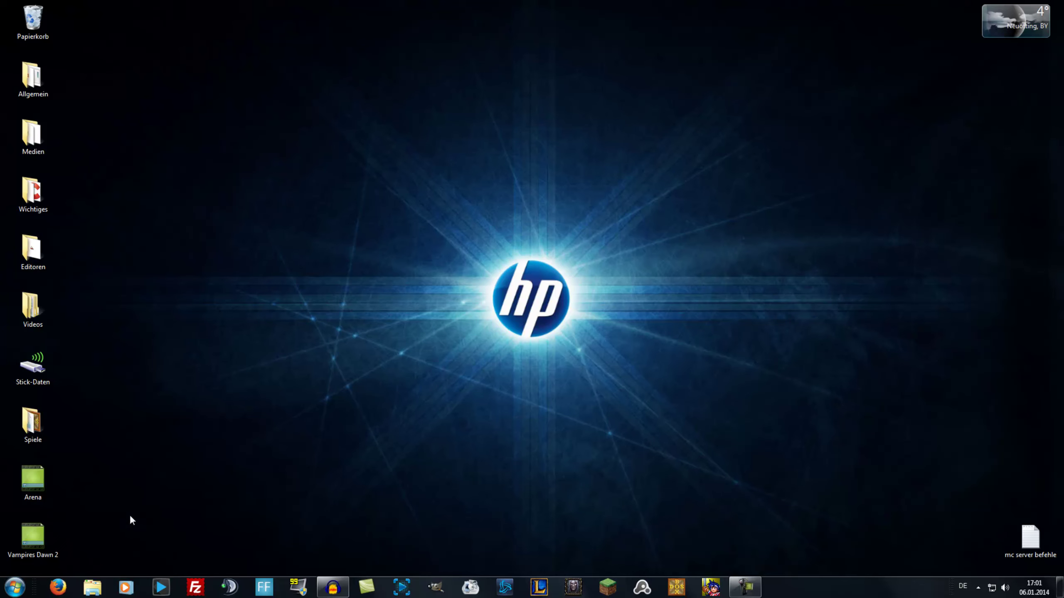
click(57, 587)
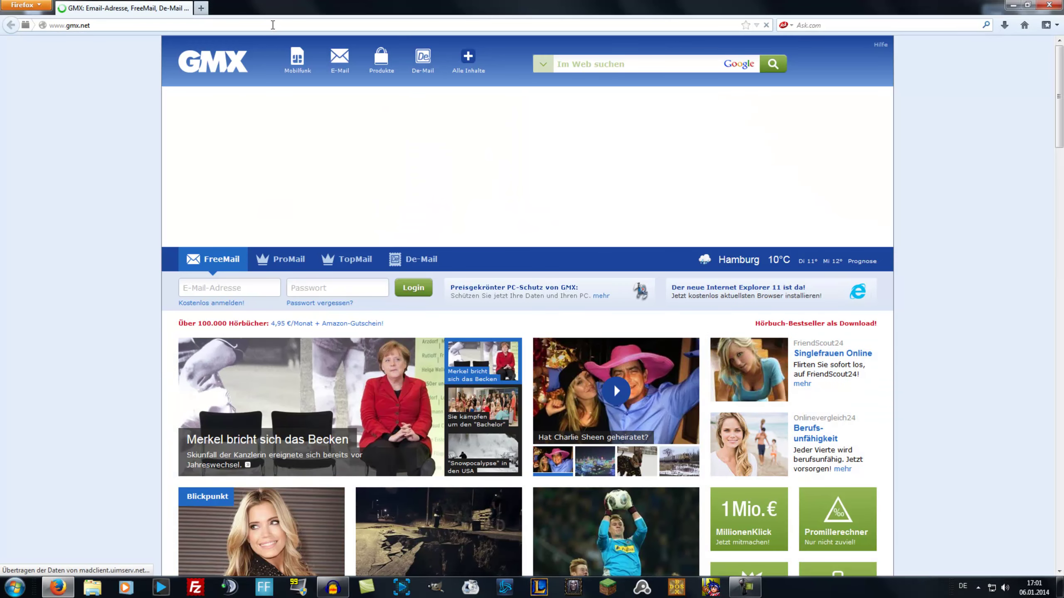
click(272, 25)
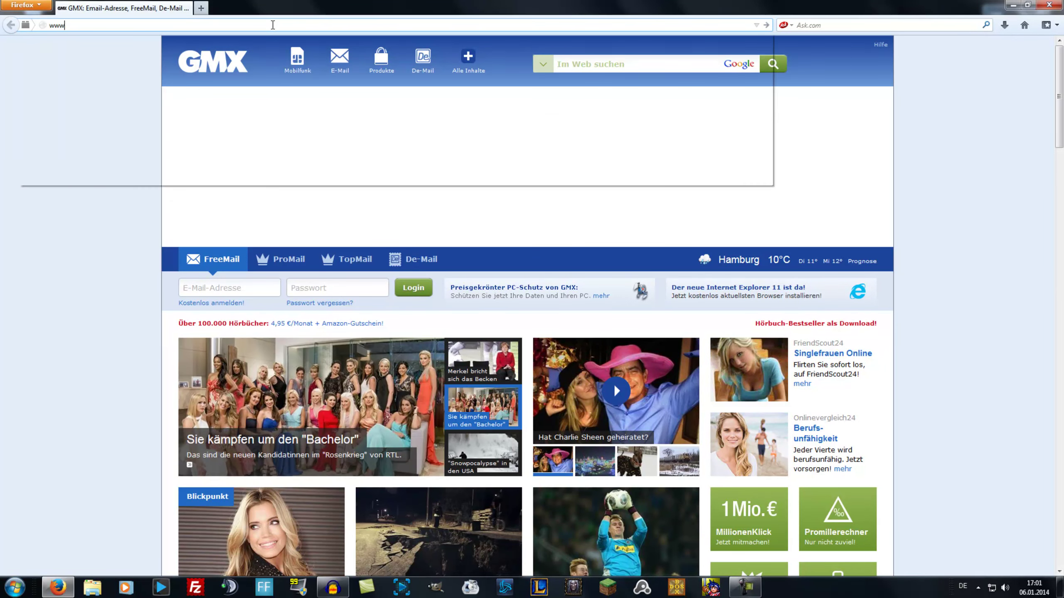
text(www.google.de)
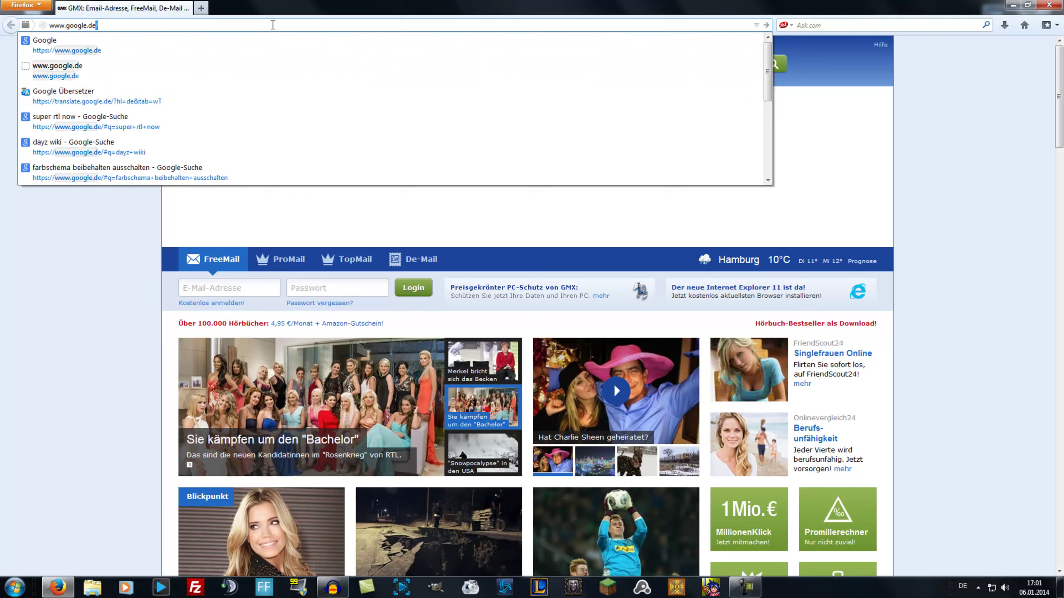
key(Return)
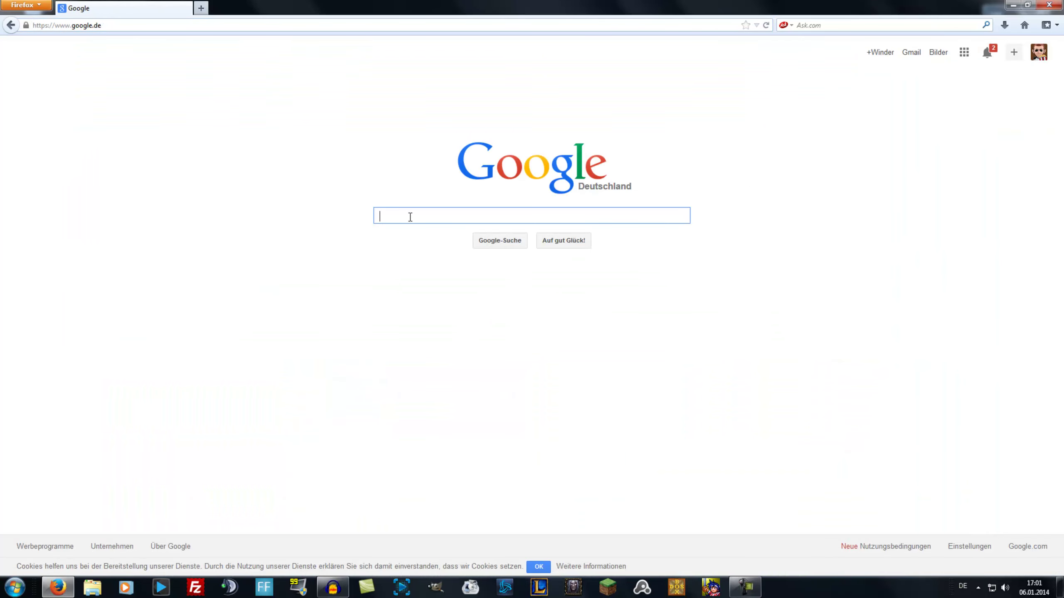
text(unit)
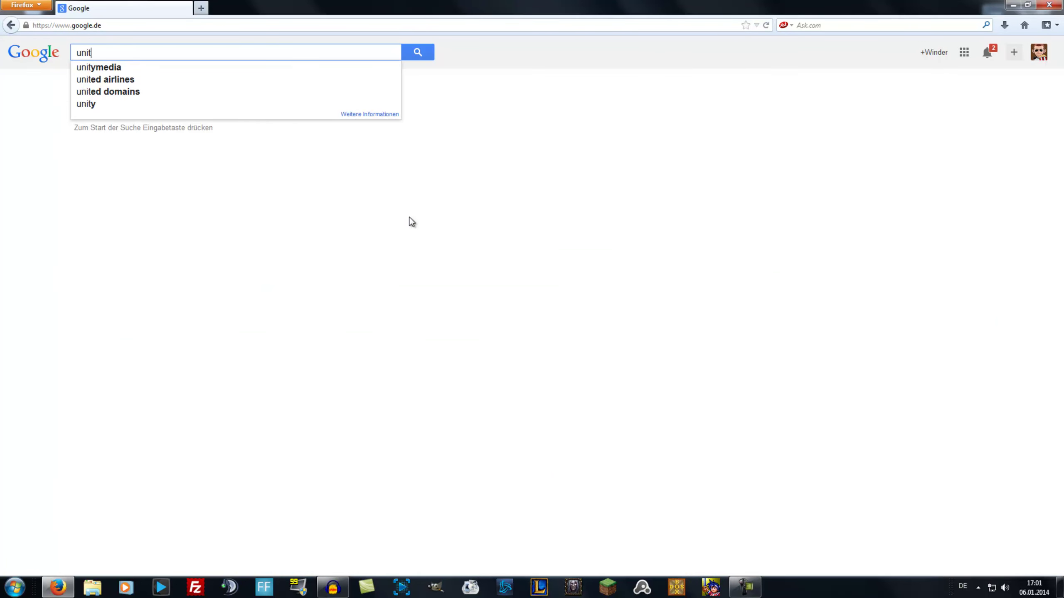
text(y 3d )
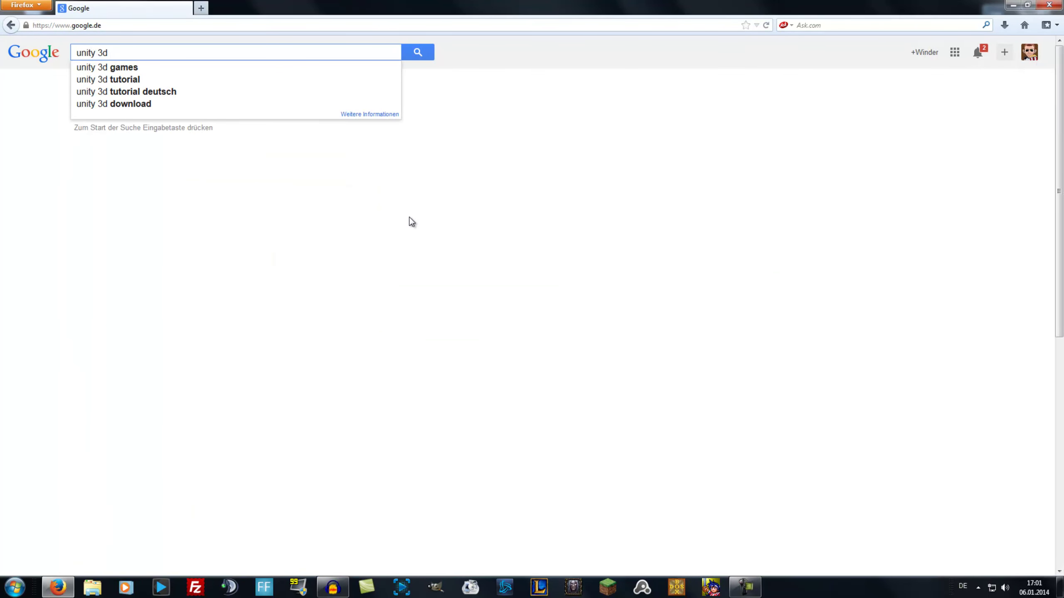
text(download chi)
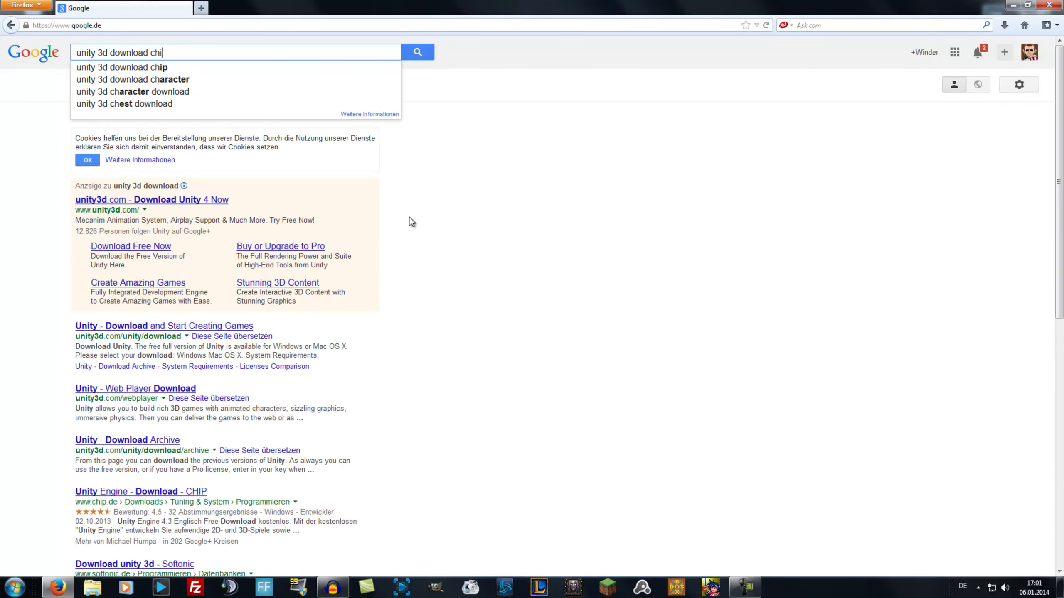
text(p)
key(Return)
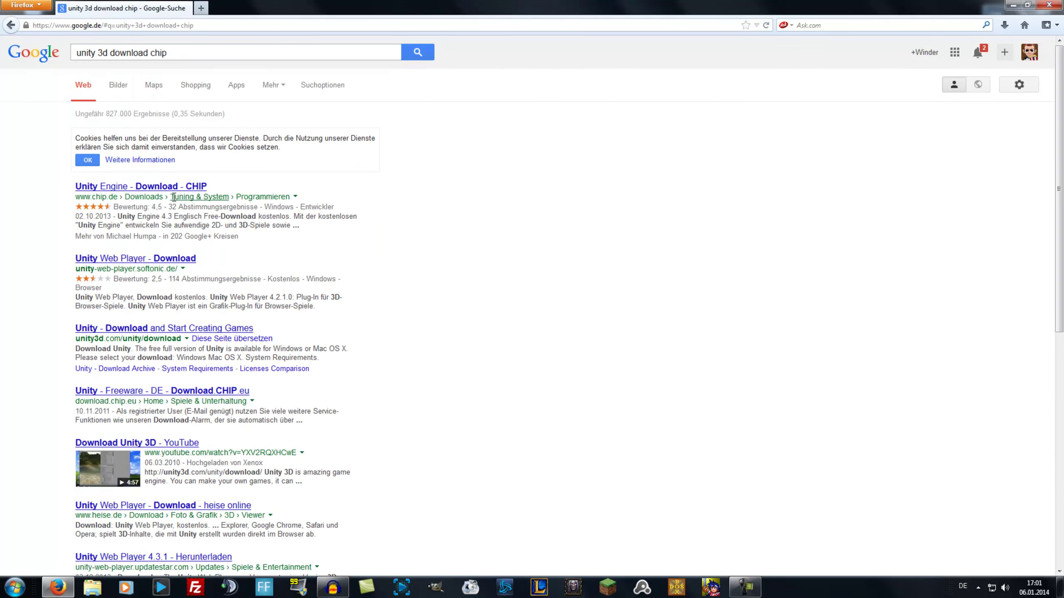
Step: Save UnitySetup-4.3.0.exe from CHIP's Unity Engine 4.3 page using the CHIP Online server
click(159, 188)
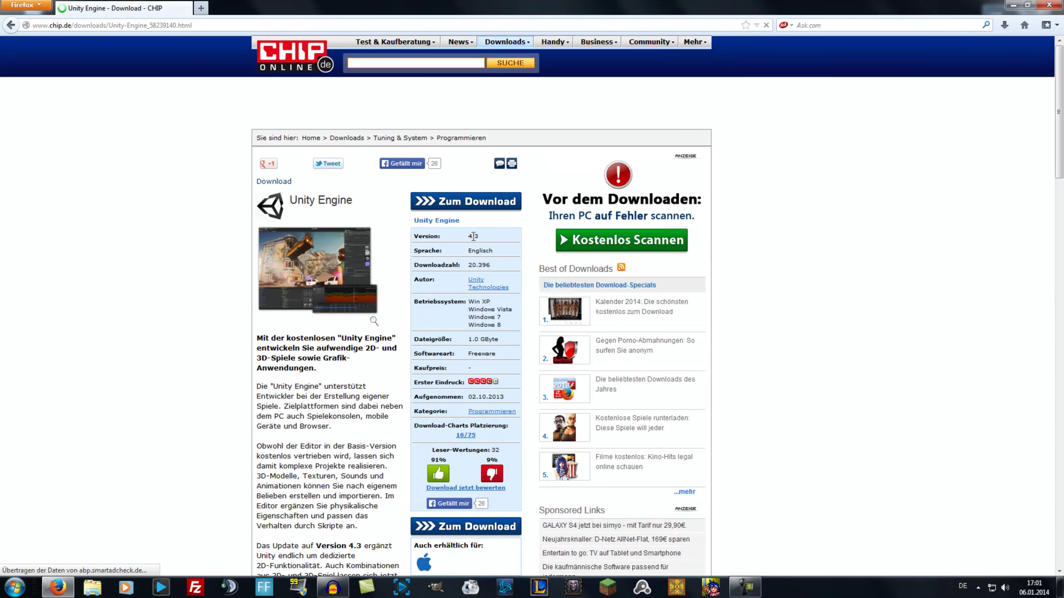
click(475, 202)
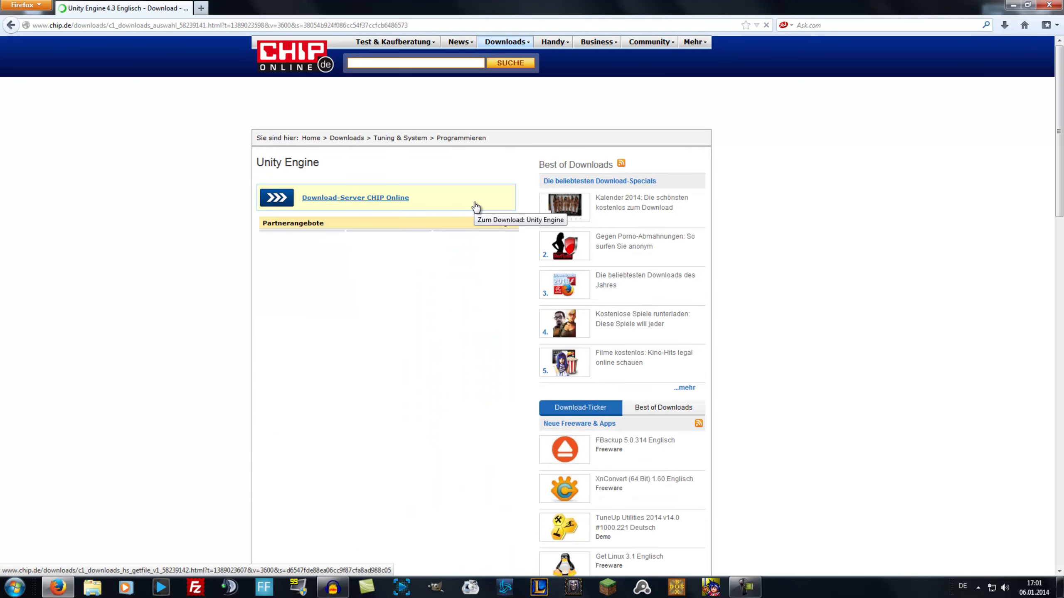
click(336, 203)
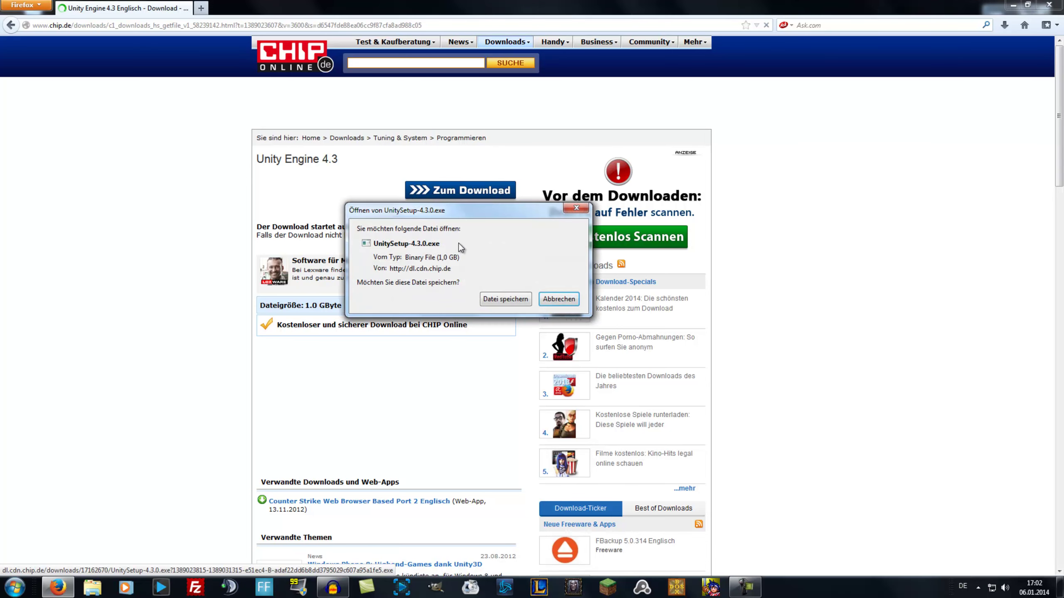
click(502, 301)
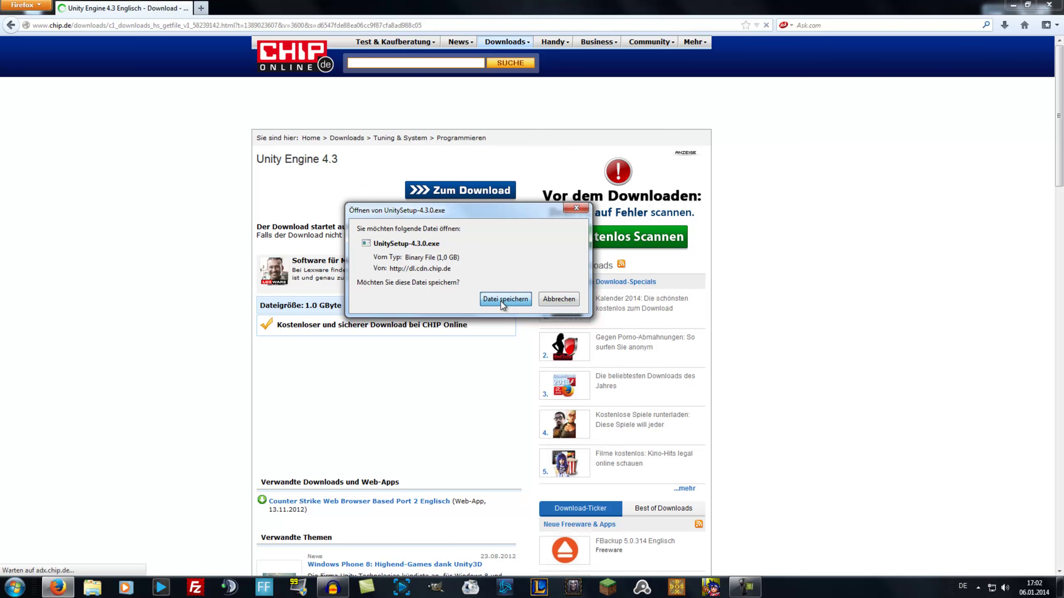
click(501, 301)
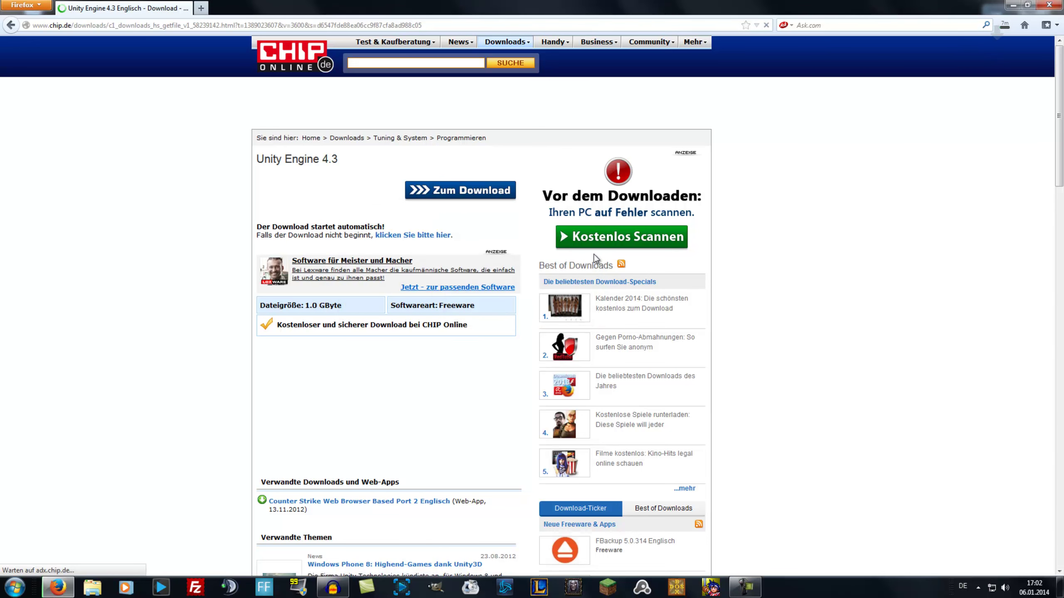
click(1004, 26)
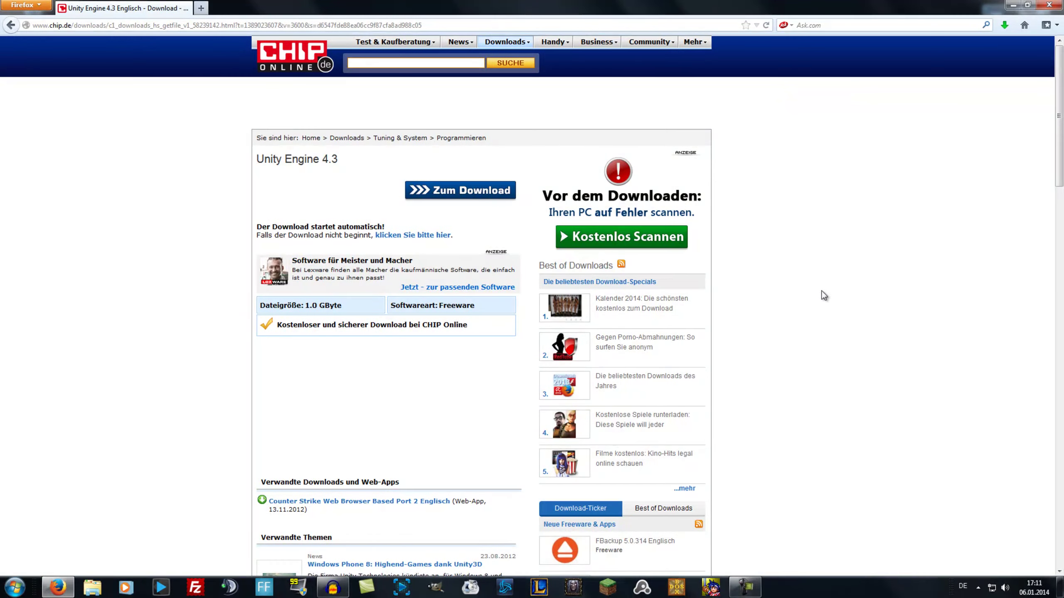
Step: Open the Downloads folder holding UnitySetup-4.3.0 and run the installer
click(1005, 25)
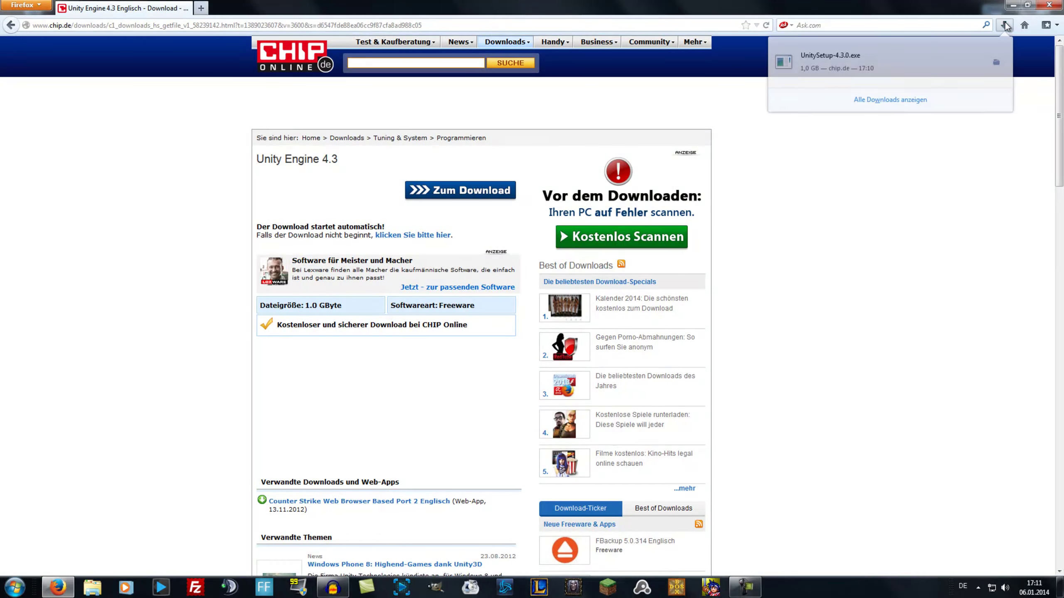
right_click(888, 54)
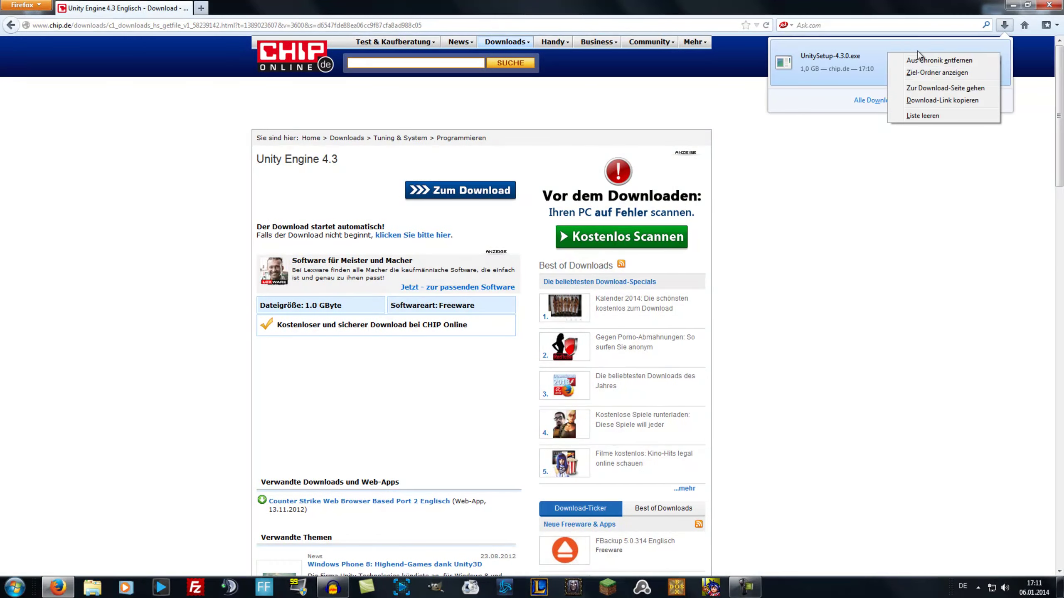
click(925, 74)
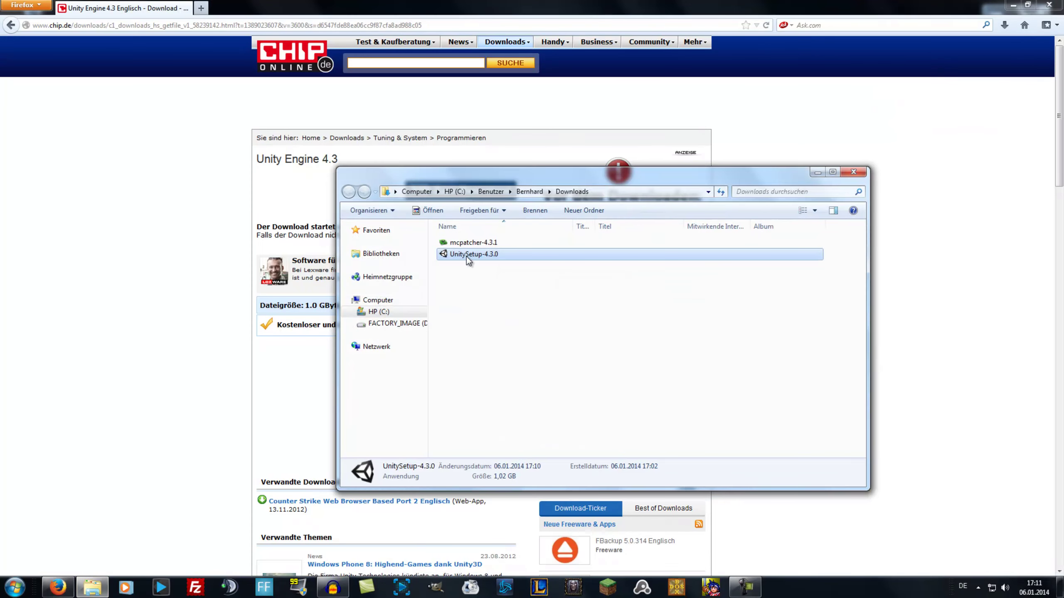
right_click(467, 257)
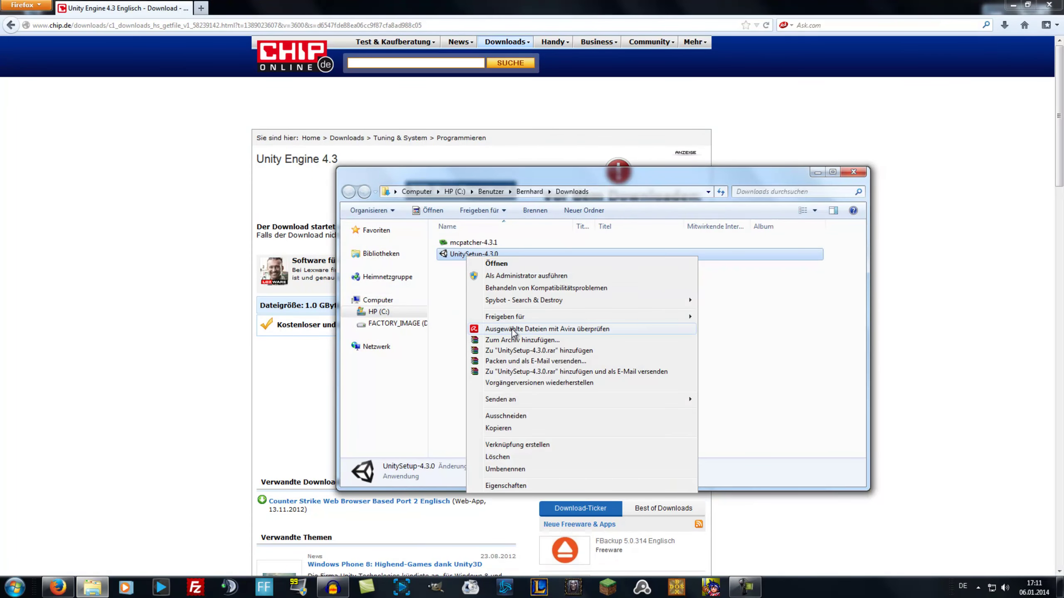
click(453, 285)
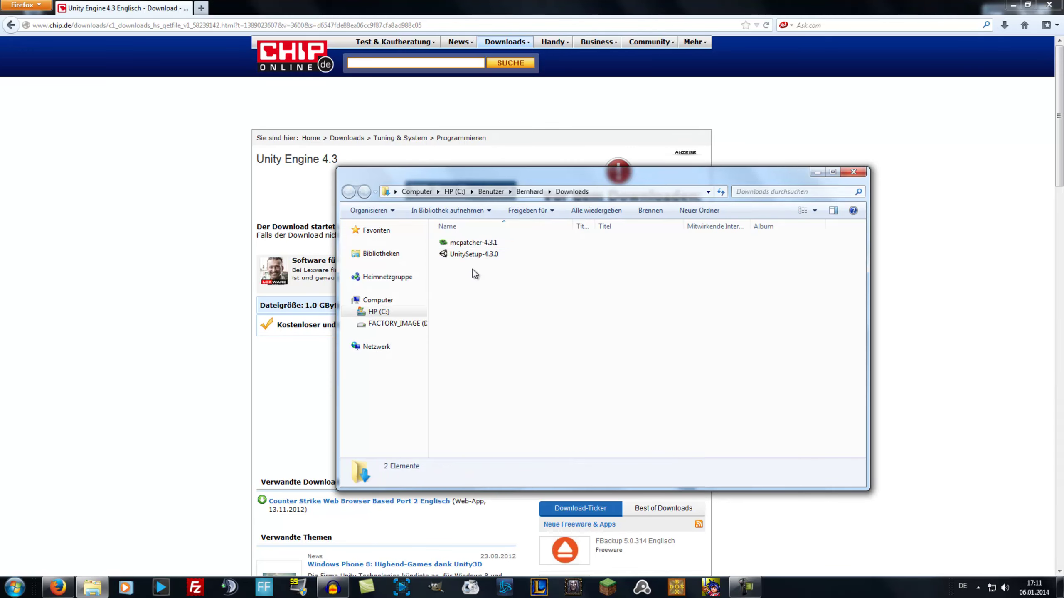
double_click(472, 256)
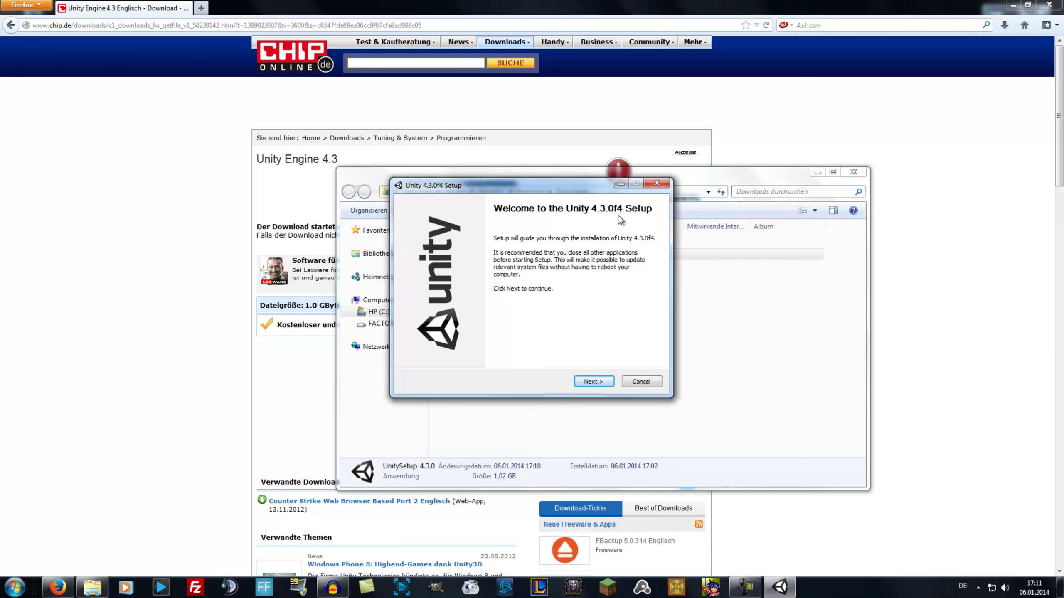
Step: Continue past the welcome page and scroll through the Unity license agreement
click(593, 382)
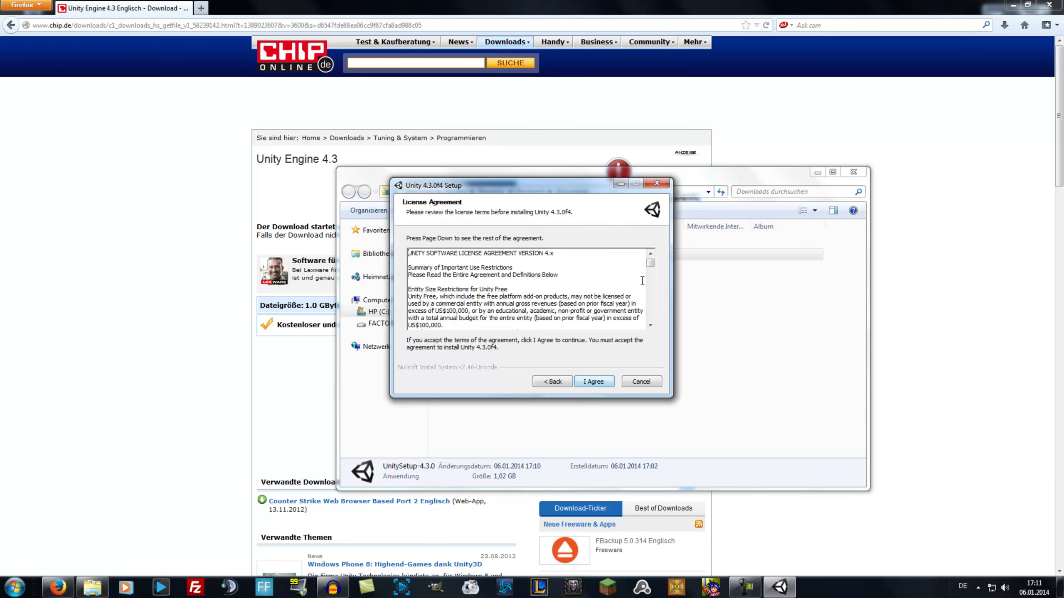
drag(652, 269, 654, 260)
Step: Accept the license and keep Unity, Example Project, Web Player and MonoDevelop selected
click(592, 381)
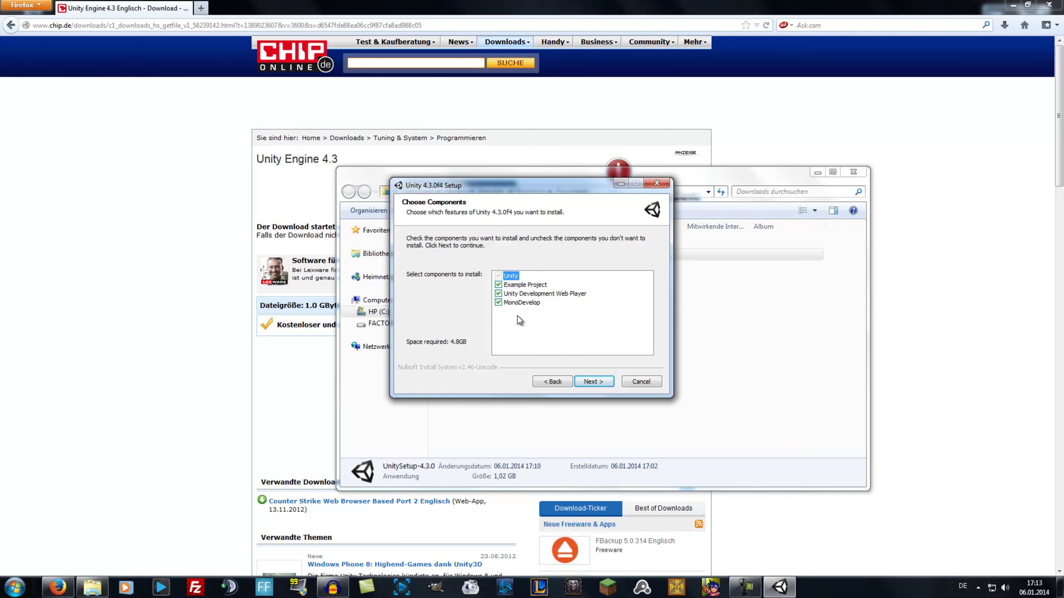
click(735, 595)
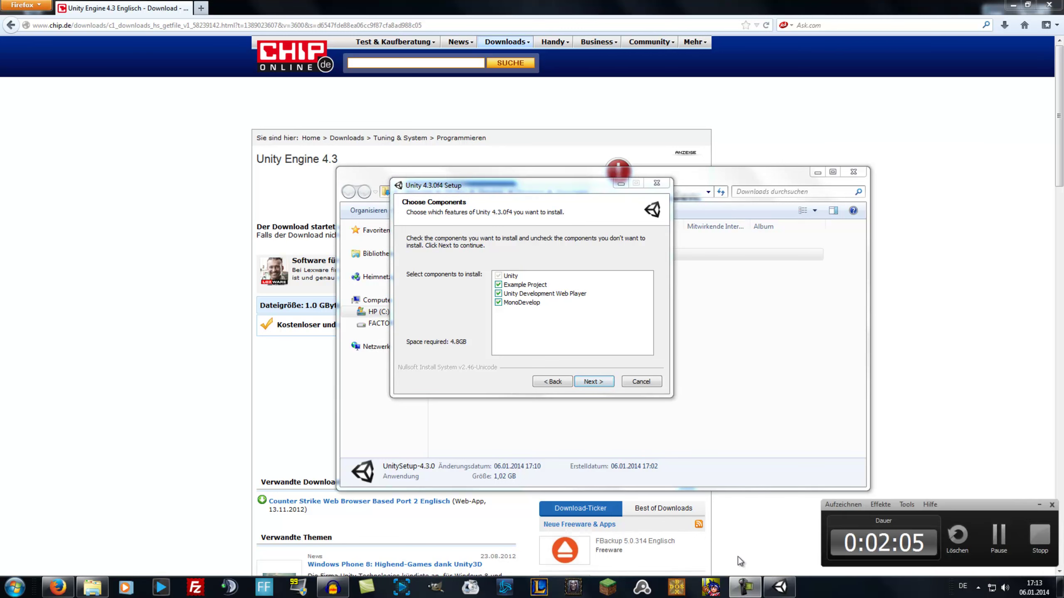
click(573, 359)
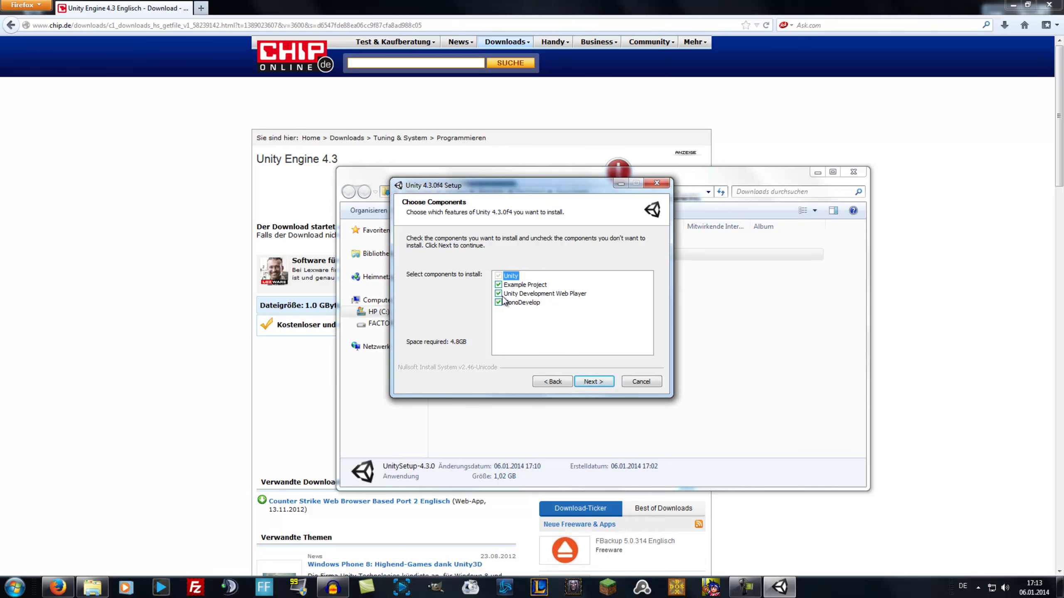
click(596, 383)
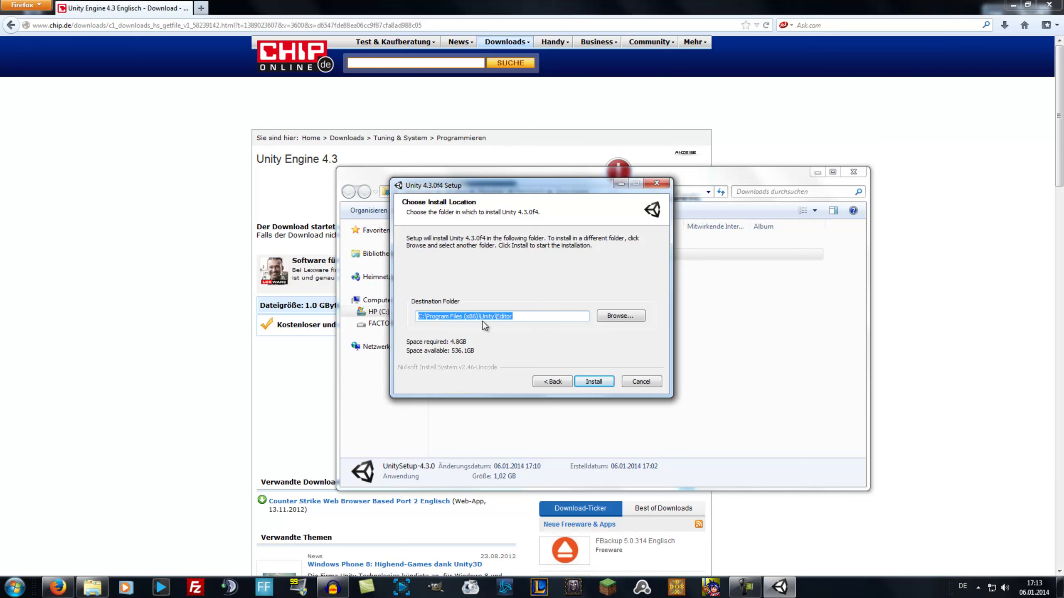
Step: Install Unity 4.3.0f4 into the default folder and finish with Run Unity checked
click(592, 383)
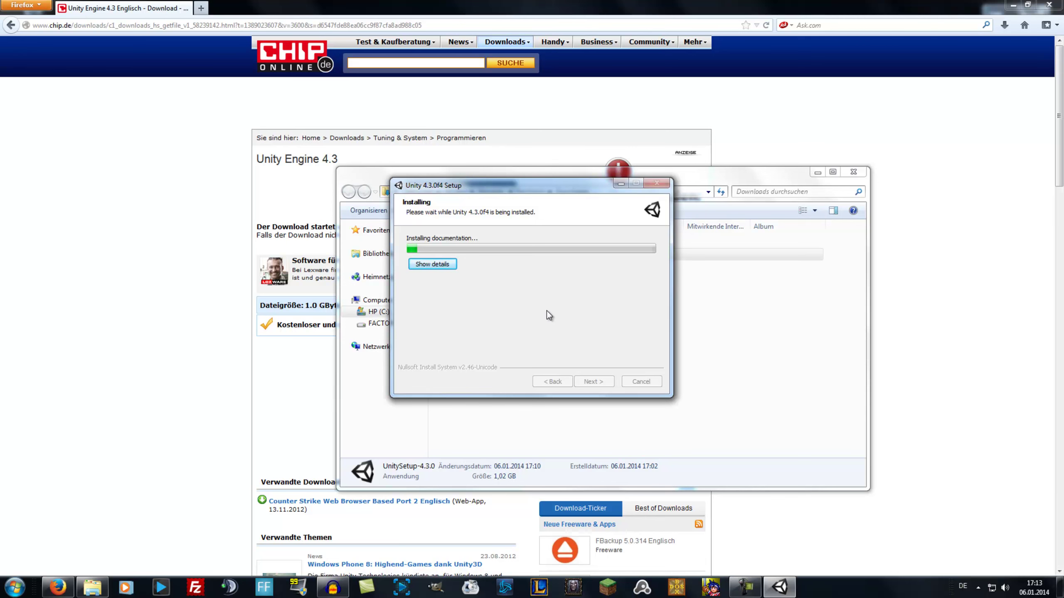
click(438, 266)
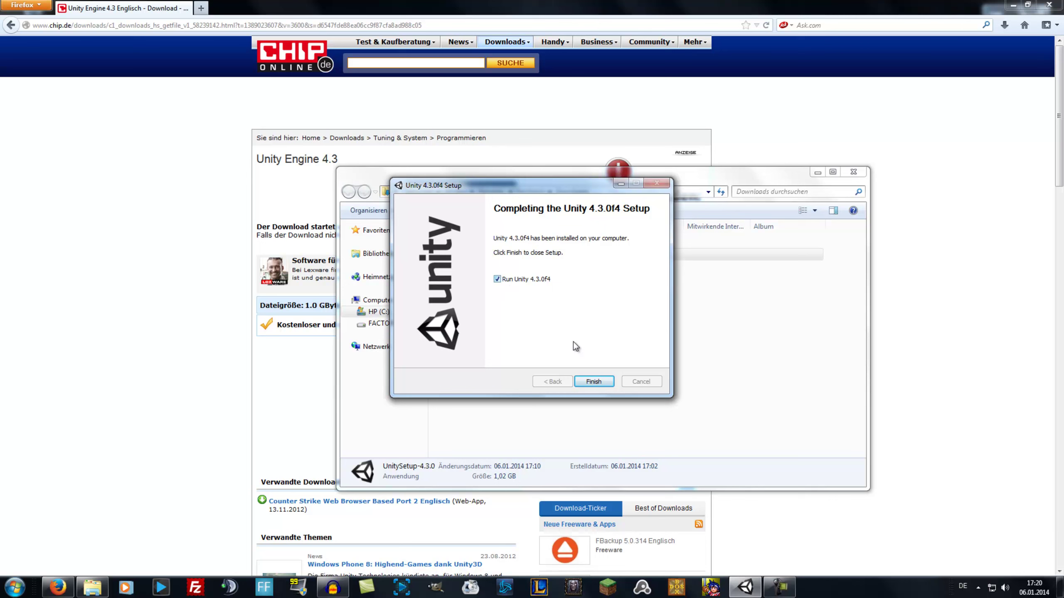
click(592, 382)
Step: Close the Firefox downloads list and quit Firefox
click(771, 11)
click(1004, 25)
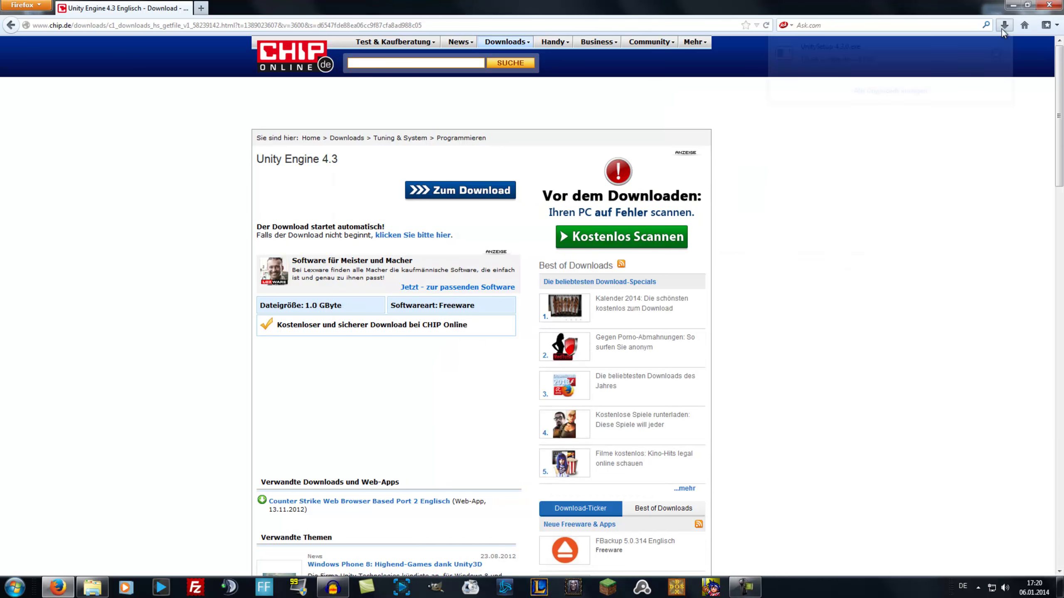
right_click(950, 66)
click(985, 127)
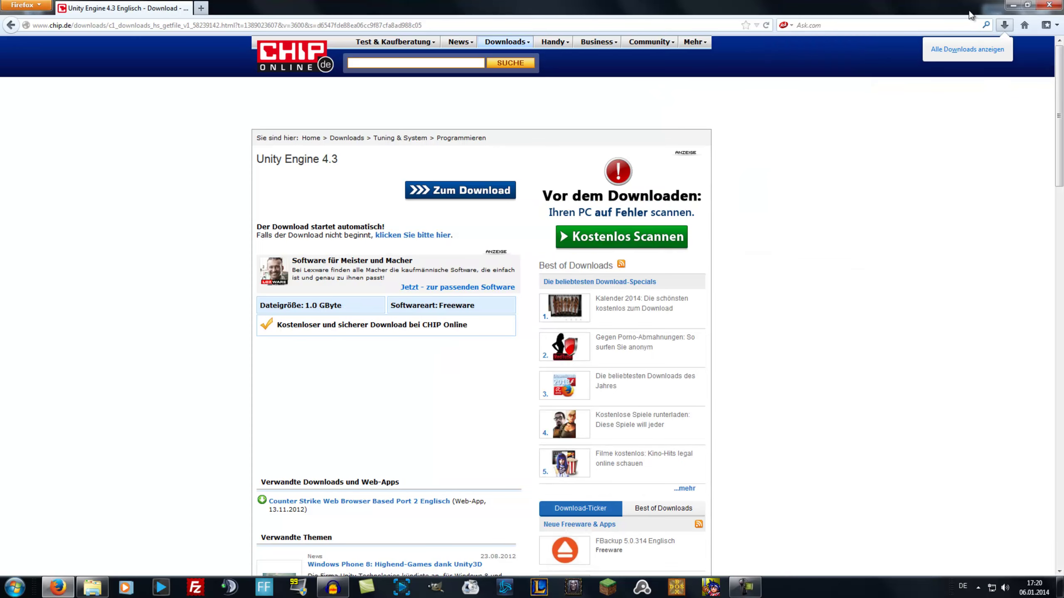
click(1049, 4)
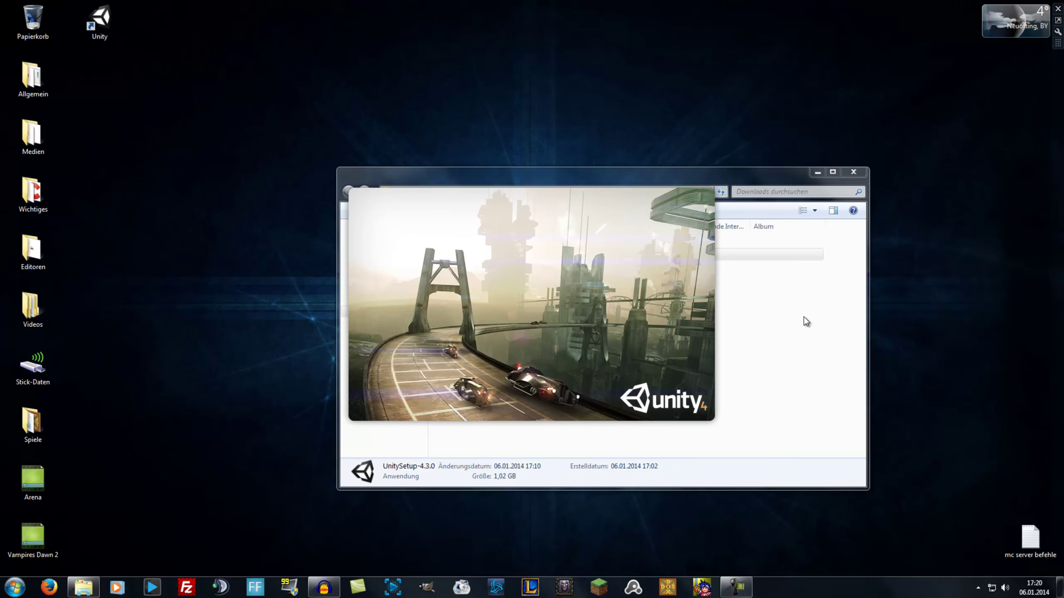
Step: Delete the UnitySetup-4.3.0 installer from Downloads and close the Explorer window
click(474, 254)
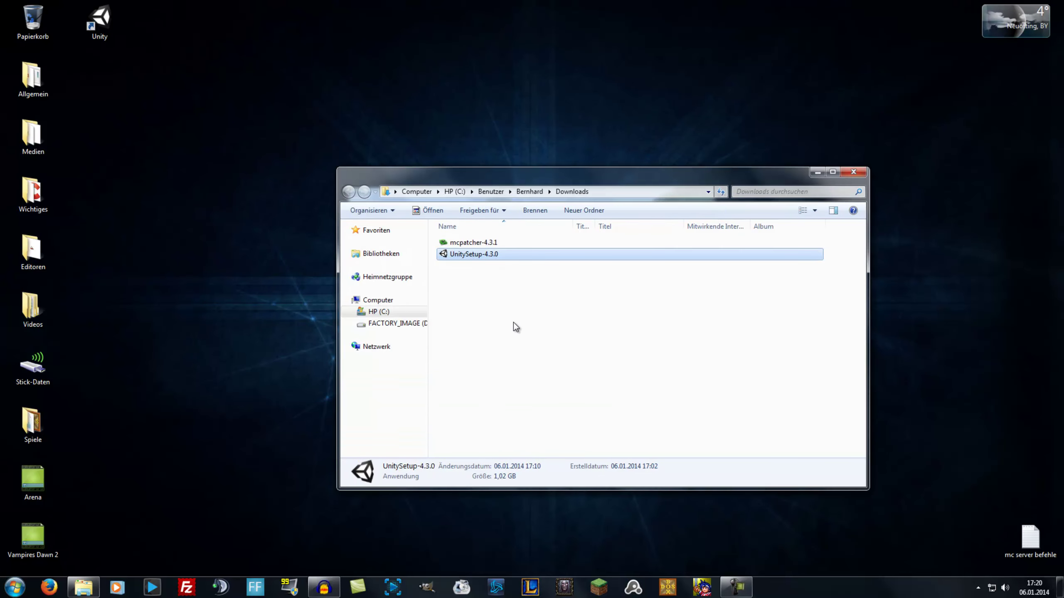
key(Delete)
key(Return)
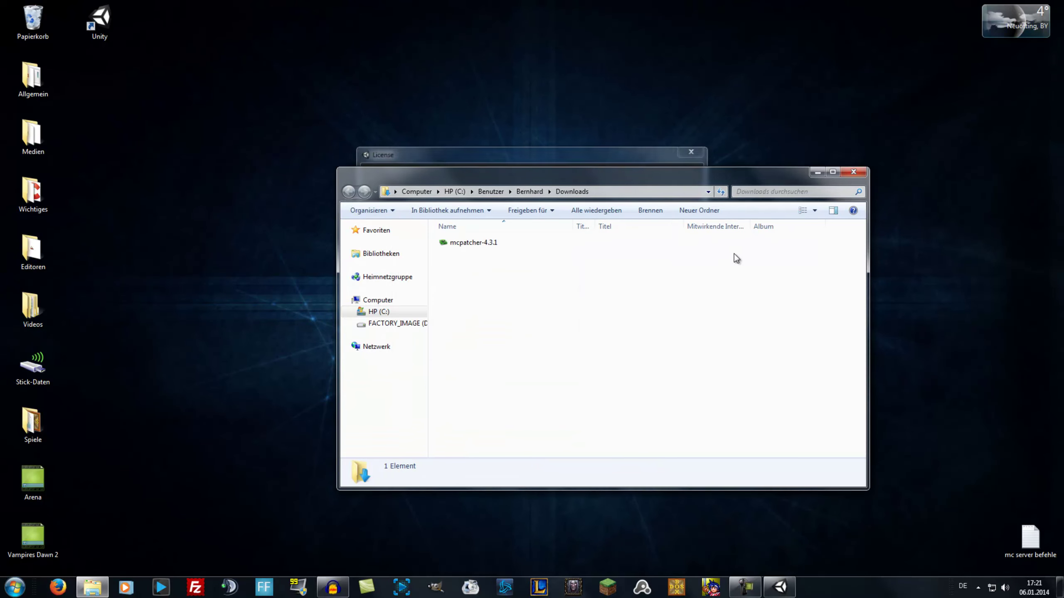
click(852, 170)
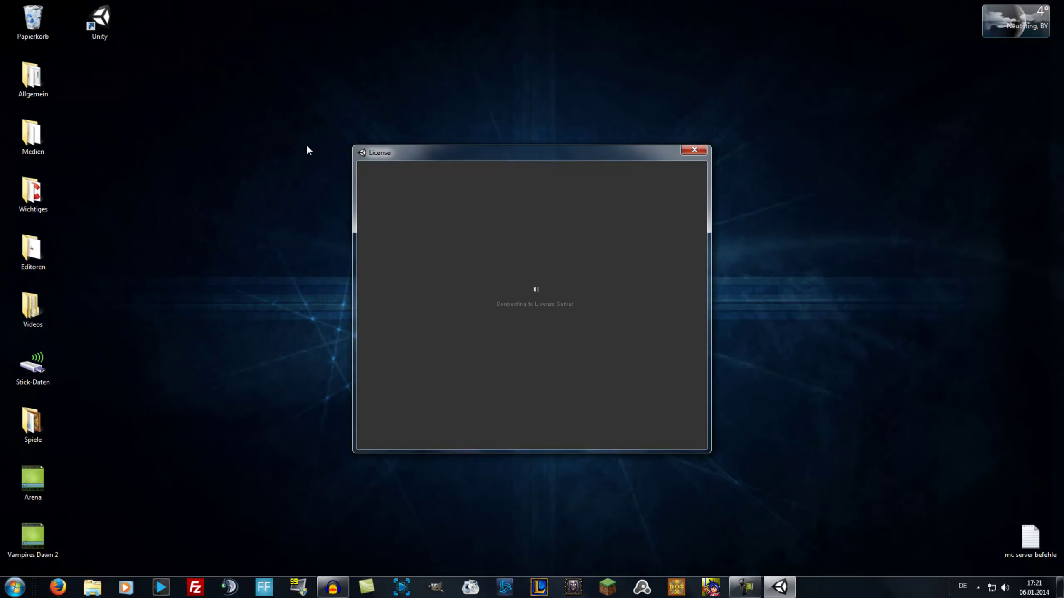
Step: Empty the Recycle Bin
right_click(21, 28)
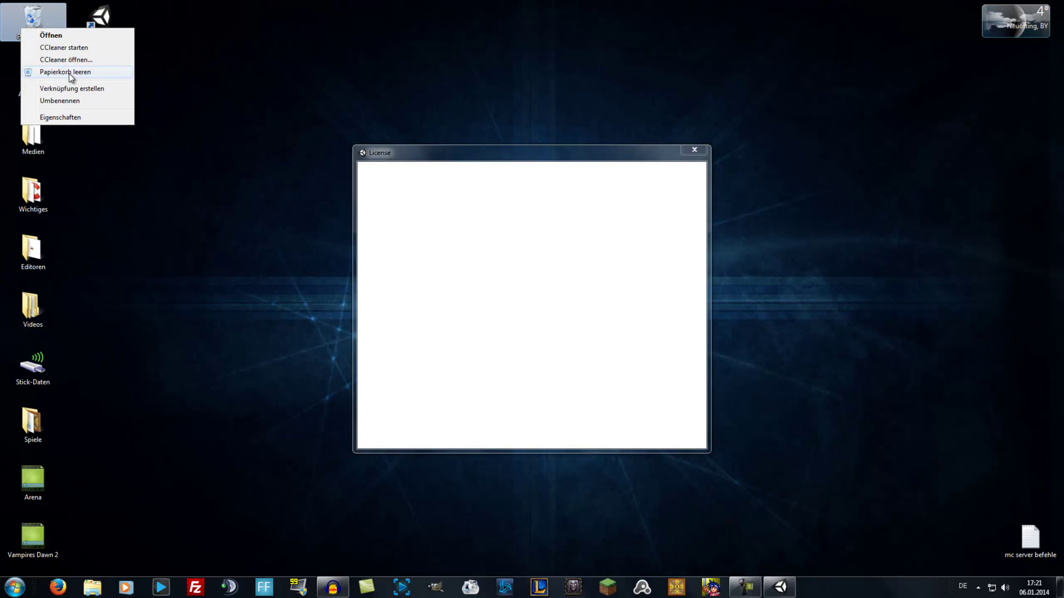
click(70, 74)
click(574, 338)
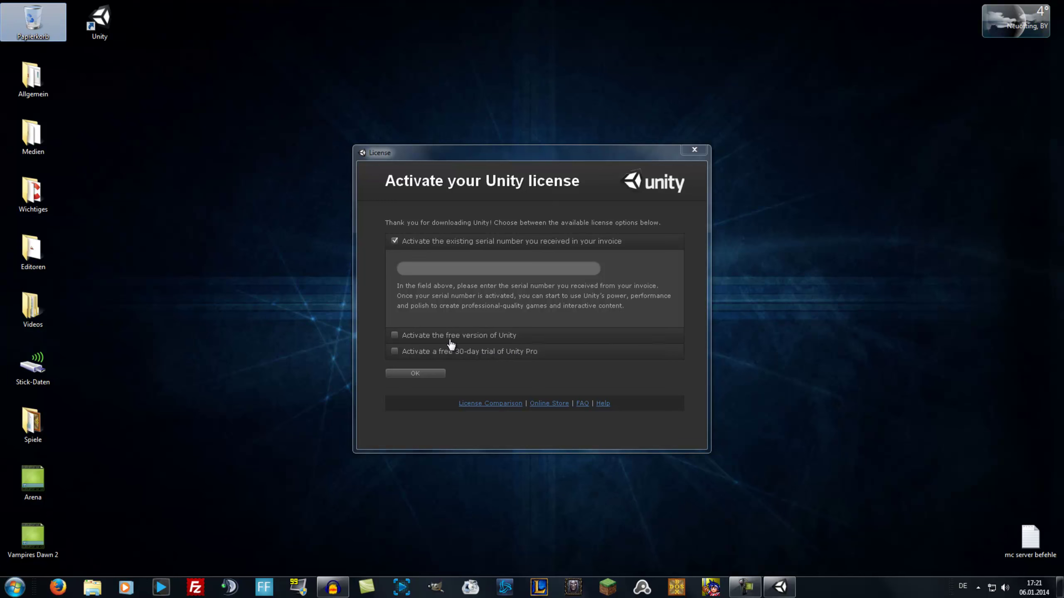
Step: Choose 'Activate the free version of Unity' in the License window and confirm
click(430, 337)
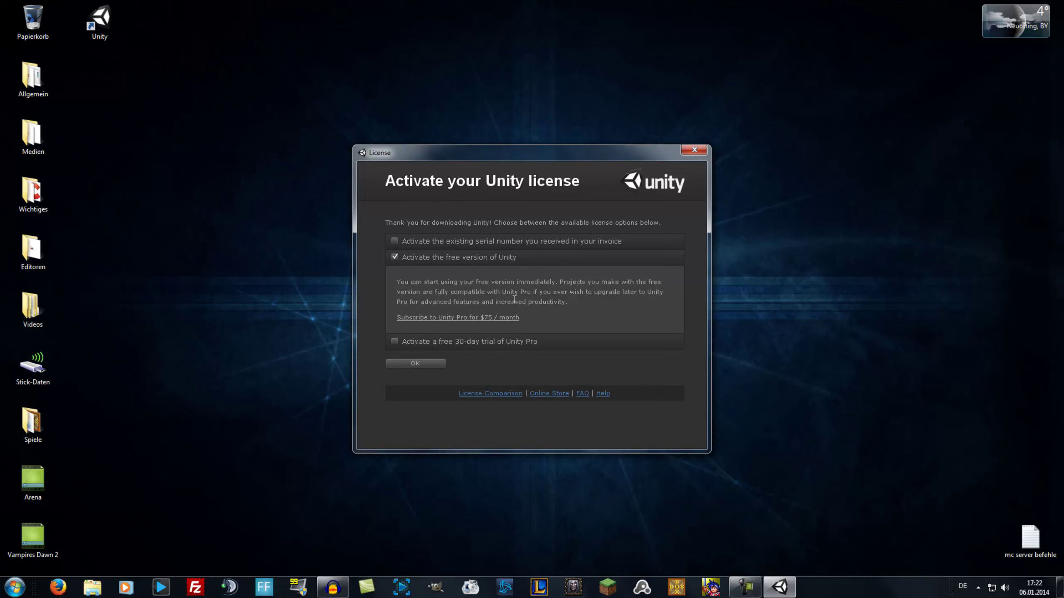
click(415, 364)
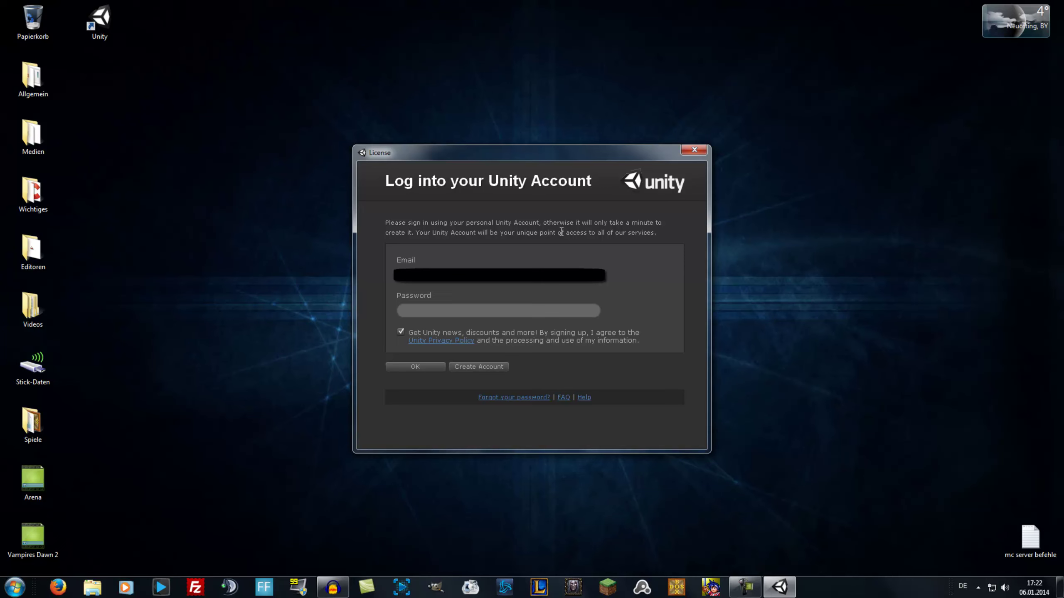
Step: Log in with the Unity account password, opting out of news, retrying after the invalid-password warning
text(********)
key(BackSpace)
key(BackSpace)
key(BackSpace)
key(BackSpace)
key(BackSpace)
key(BackSpace)
text(***)
click(401, 332)
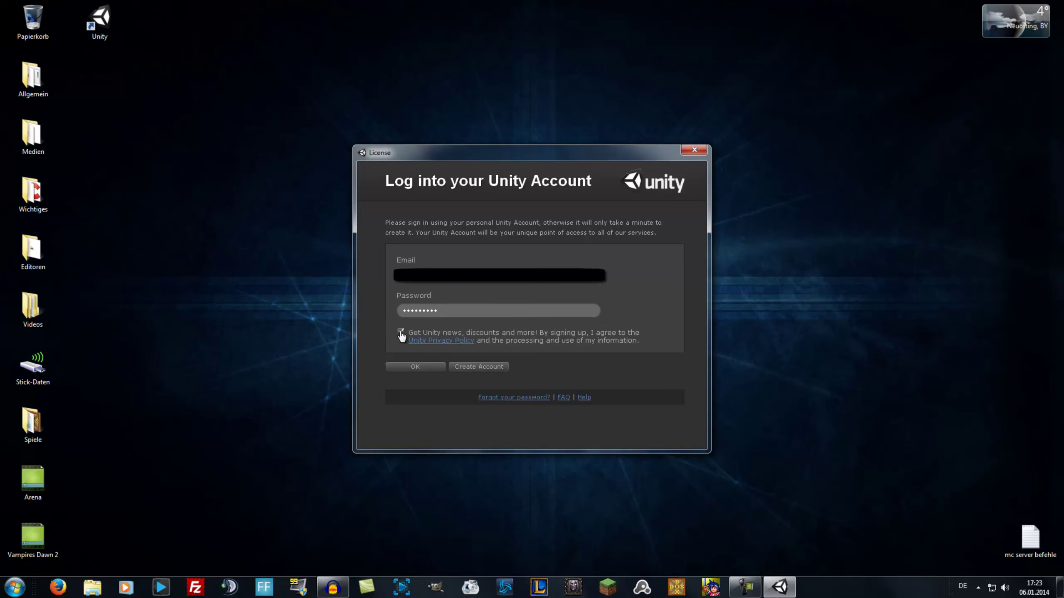
click(420, 372)
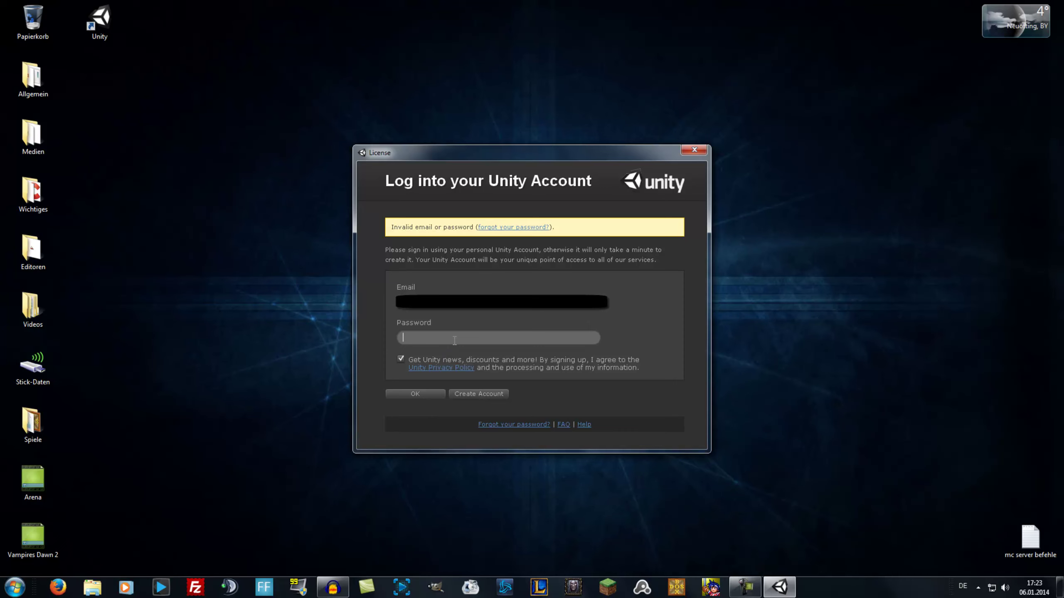
text(•••••••••)
click(410, 388)
text(••••••••••••••)
key(Return)
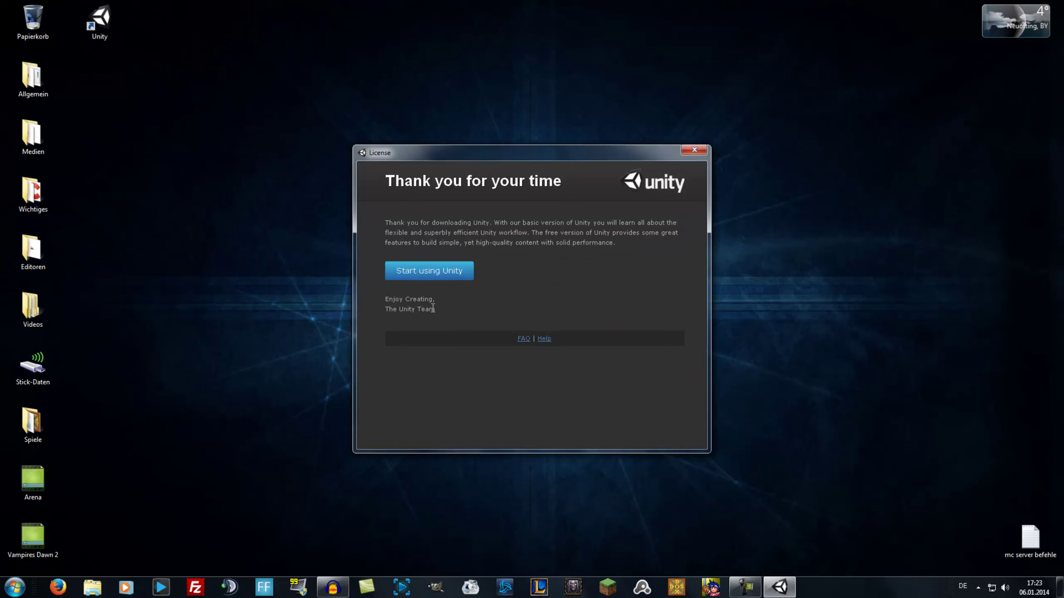
Step: Start using Unity and allow Unity Editor through the Windows Firewall
click(424, 271)
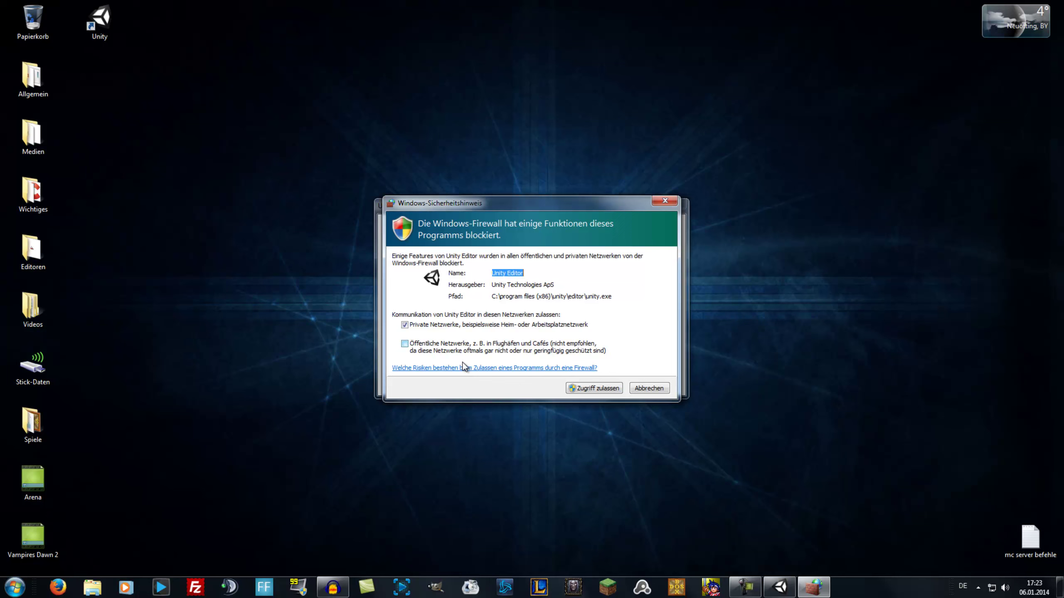
click(590, 389)
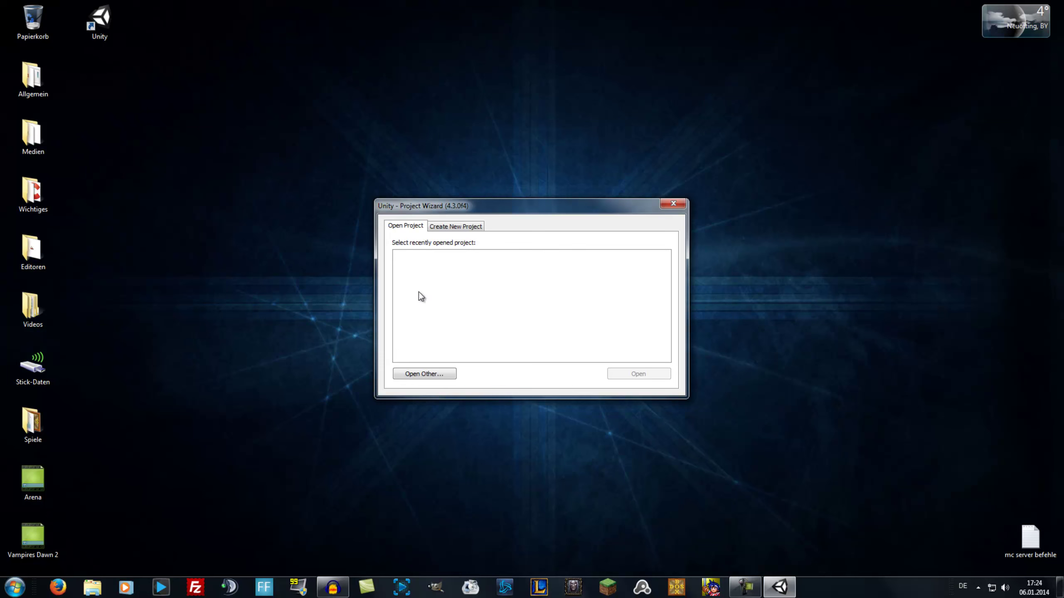
Step: Switch the Project Wizard to Create New Project and focus the default Documents location path
click(449, 227)
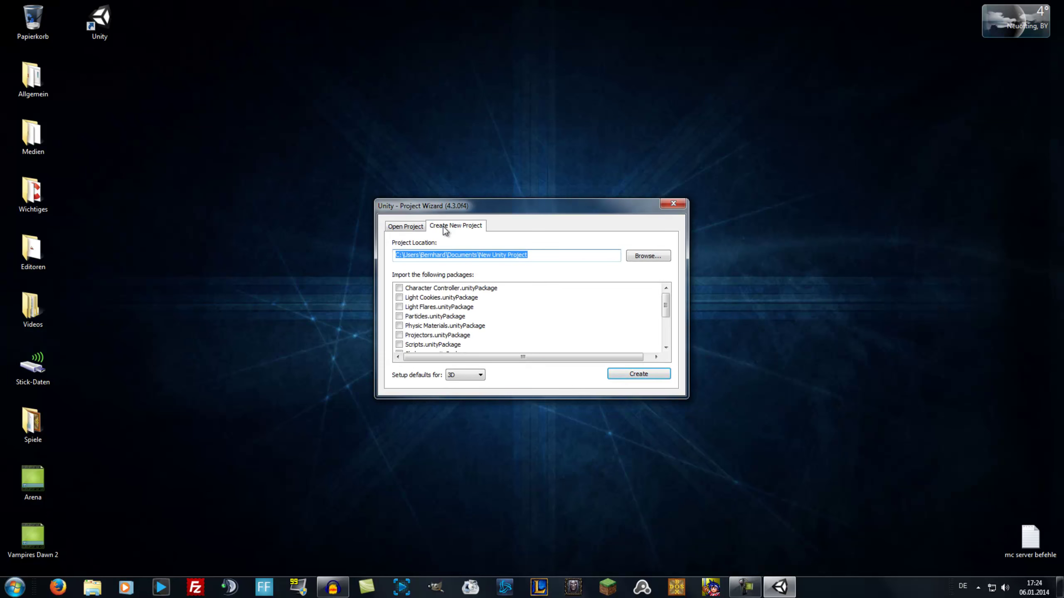
click(534, 255)
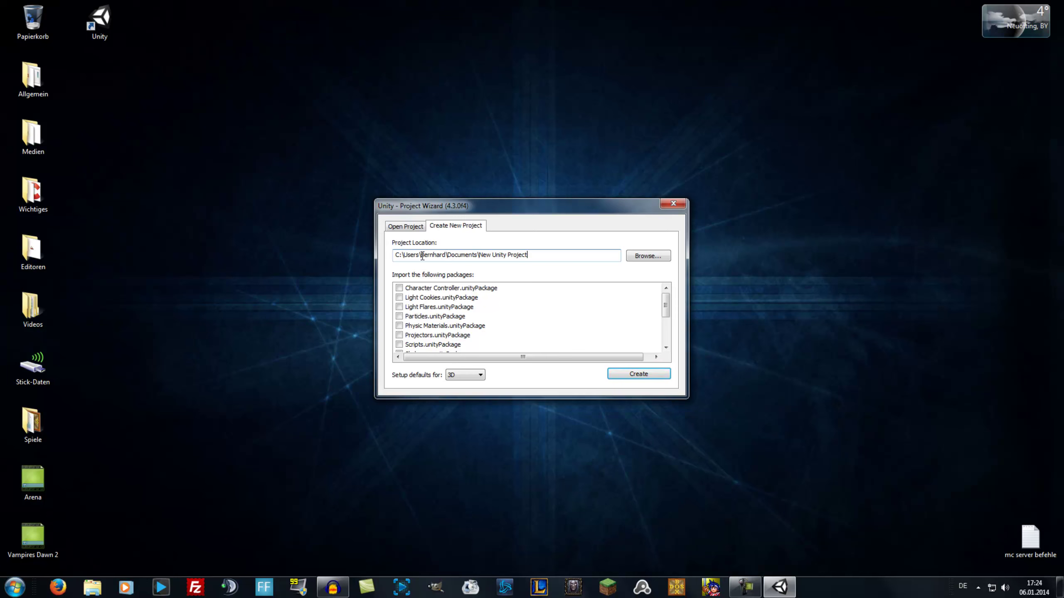
Step: Browse from the C: drive through Benutzer and the user's home folder to the Desktop
click(648, 256)
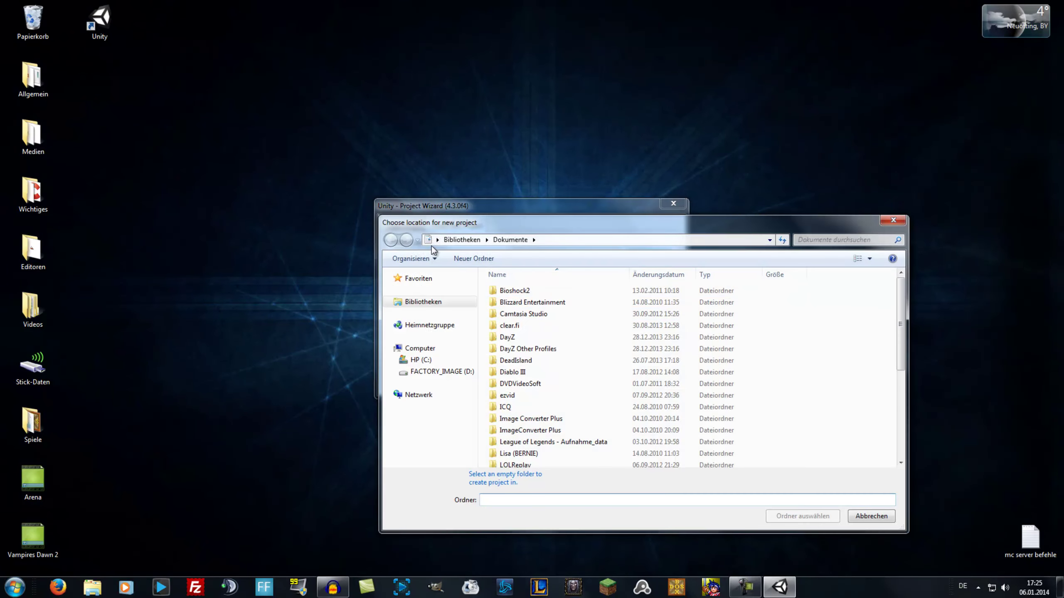
click(420, 360)
double_click(526, 301)
double_click(526, 294)
double_click(526, 326)
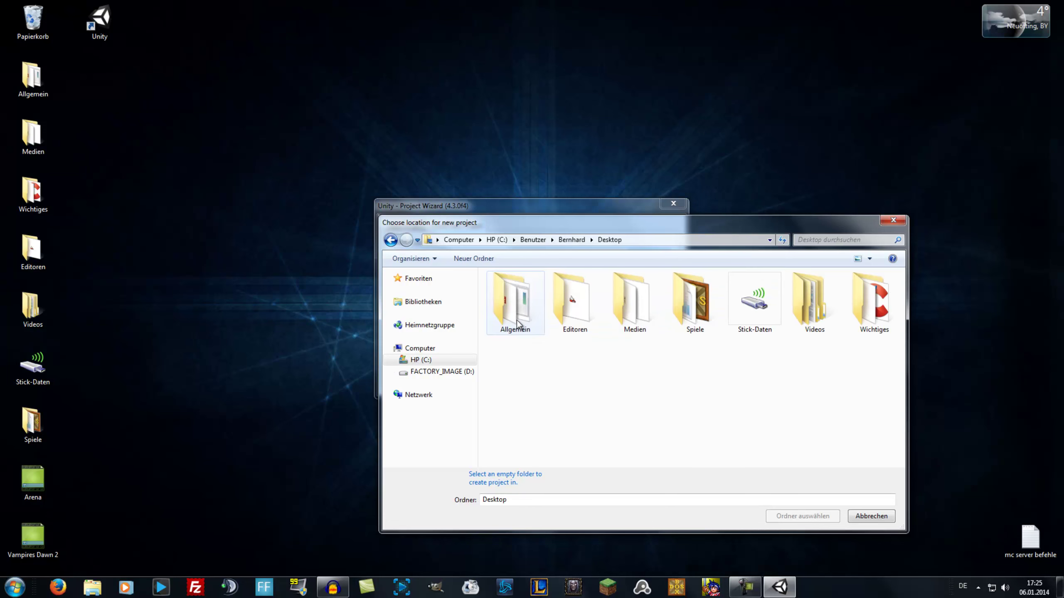
Step: Create a 'Unity Projekt' folder on the Desktop, select it as location, keep 3D defaults
right_click(536, 374)
mouse_move(580, 489)
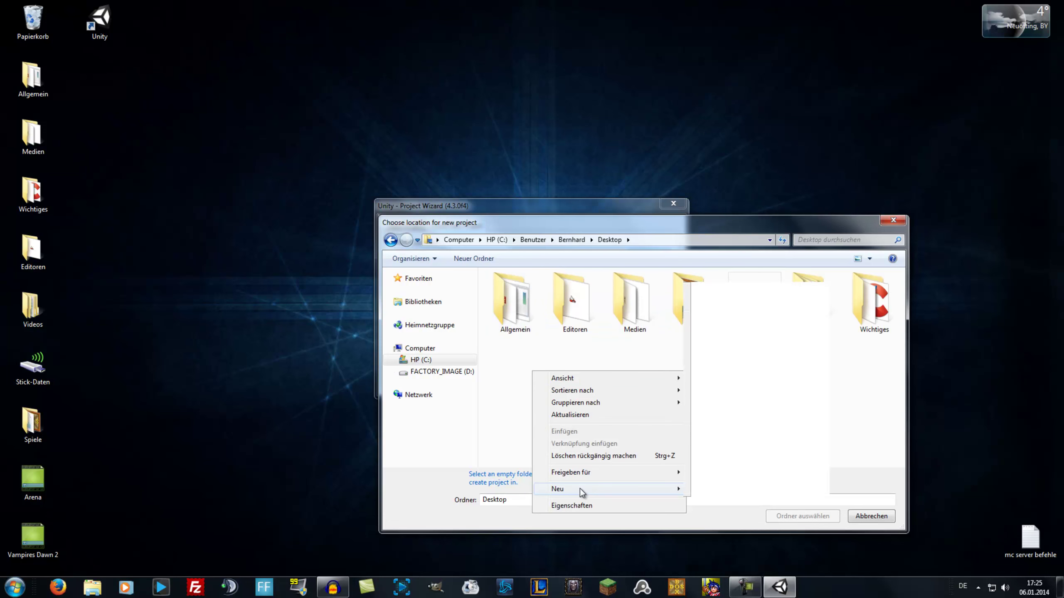
click(712, 289)
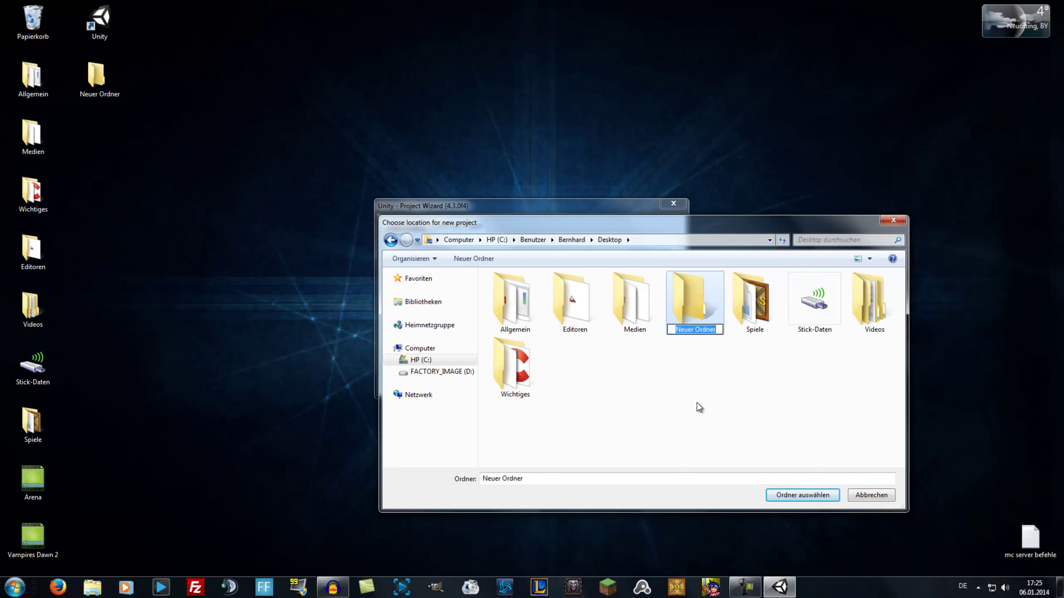
text(Unity Projekt)
key(Return)
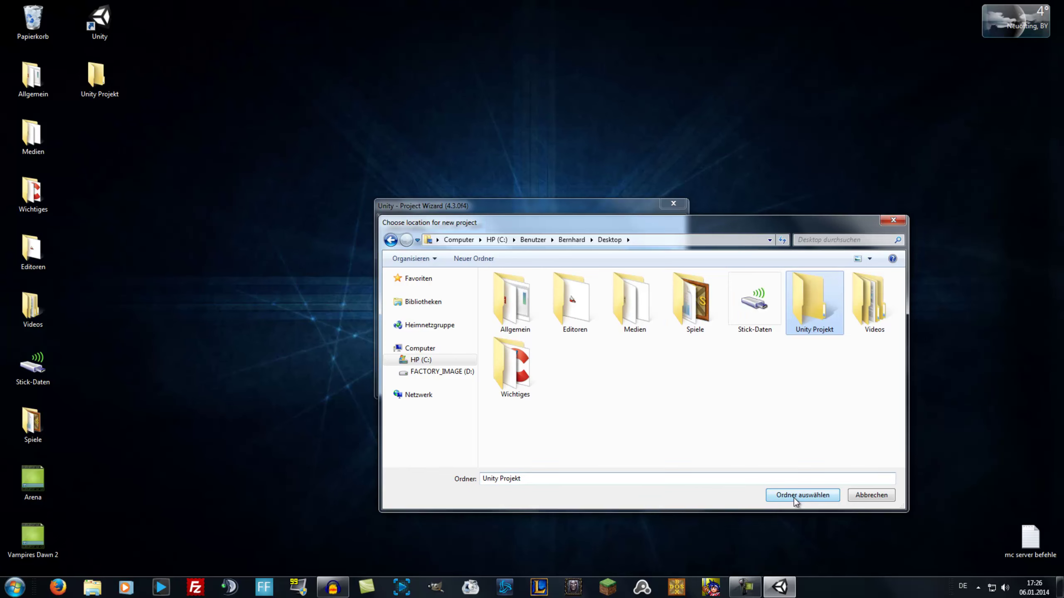
click(794, 496)
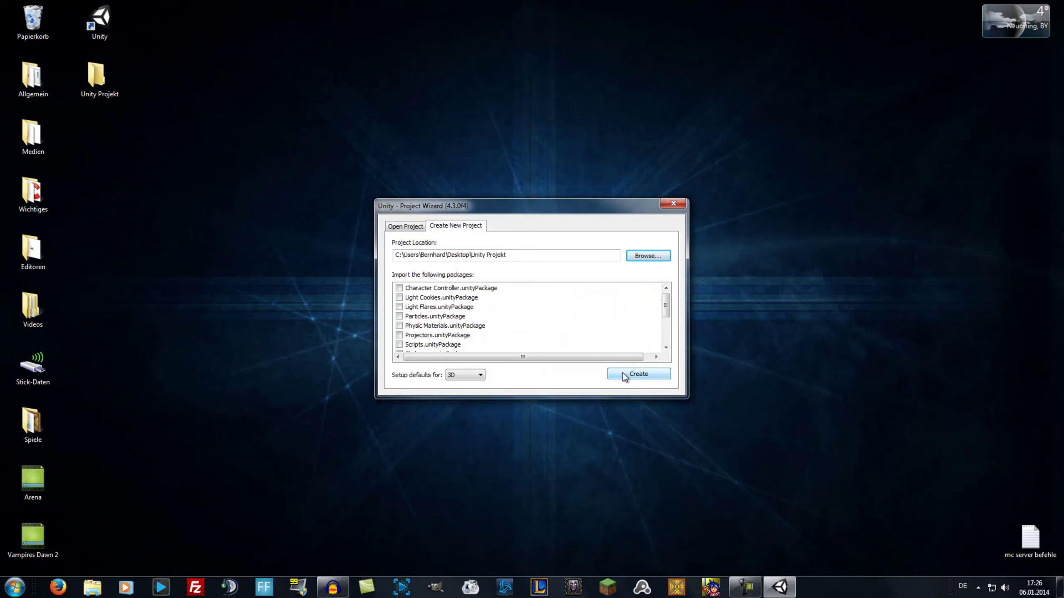
click(467, 377)
click(467, 385)
Step: Create the Unity Projekt project, then open the Unity 4.3.2 download page from the update check
click(632, 377)
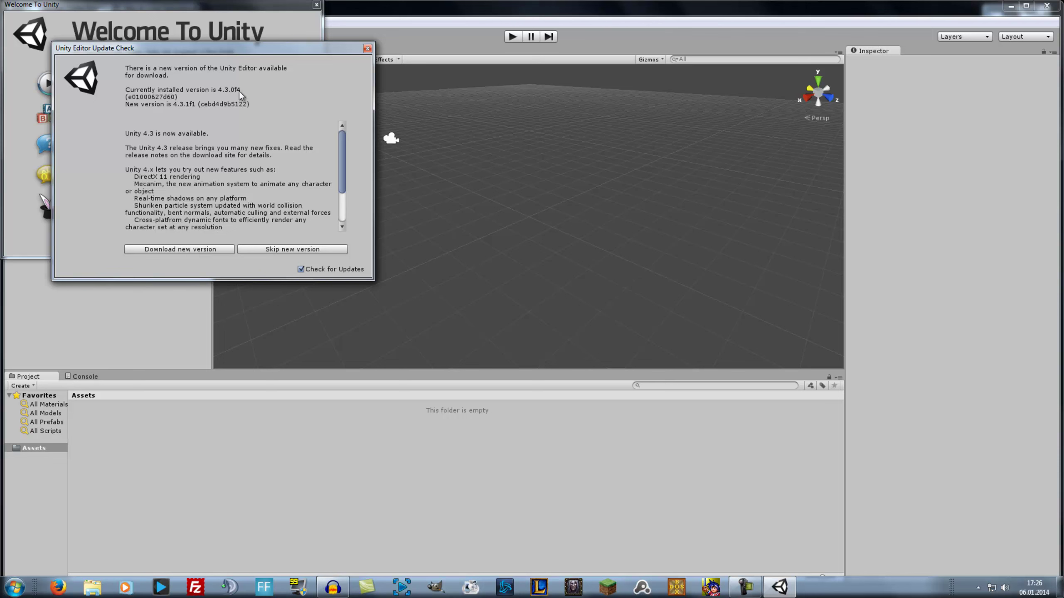
click(207, 252)
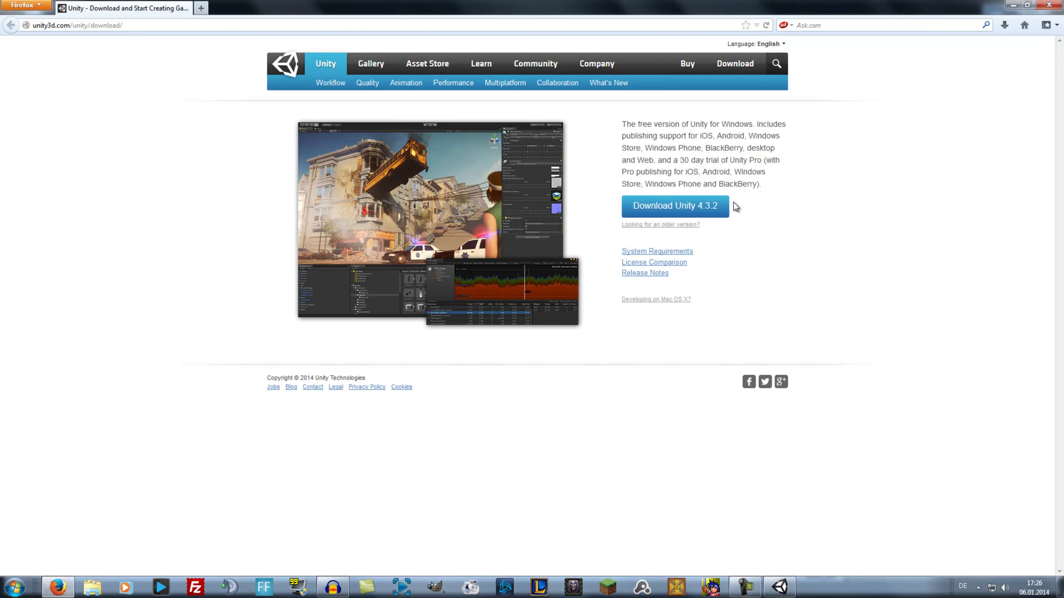
Step: Start the Unity 4.3.2 installer download, cancel the file prompt, and close Firefox
click(689, 203)
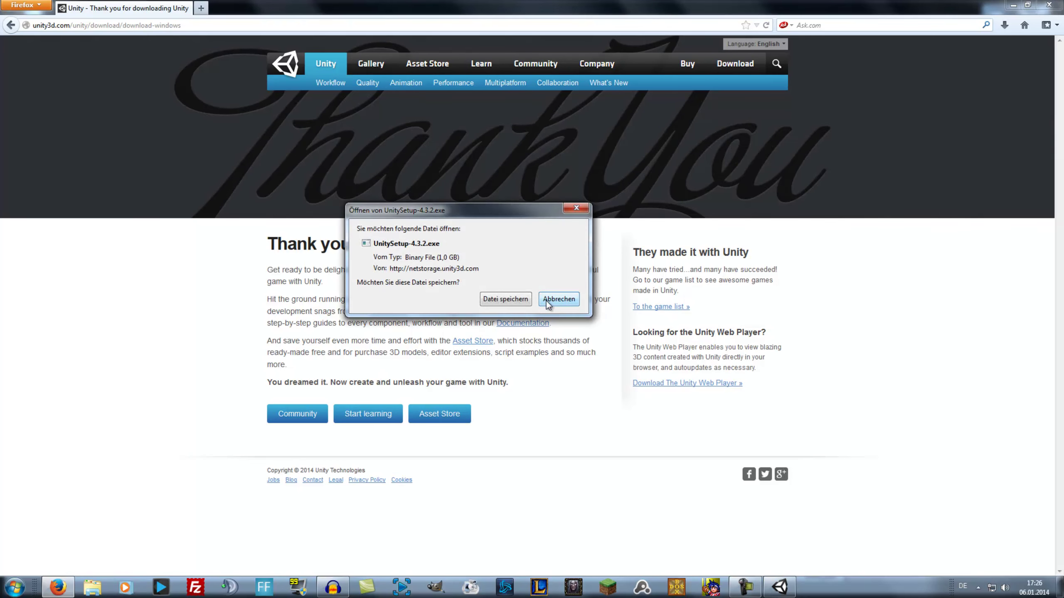
click(511, 298)
click(1048, 5)
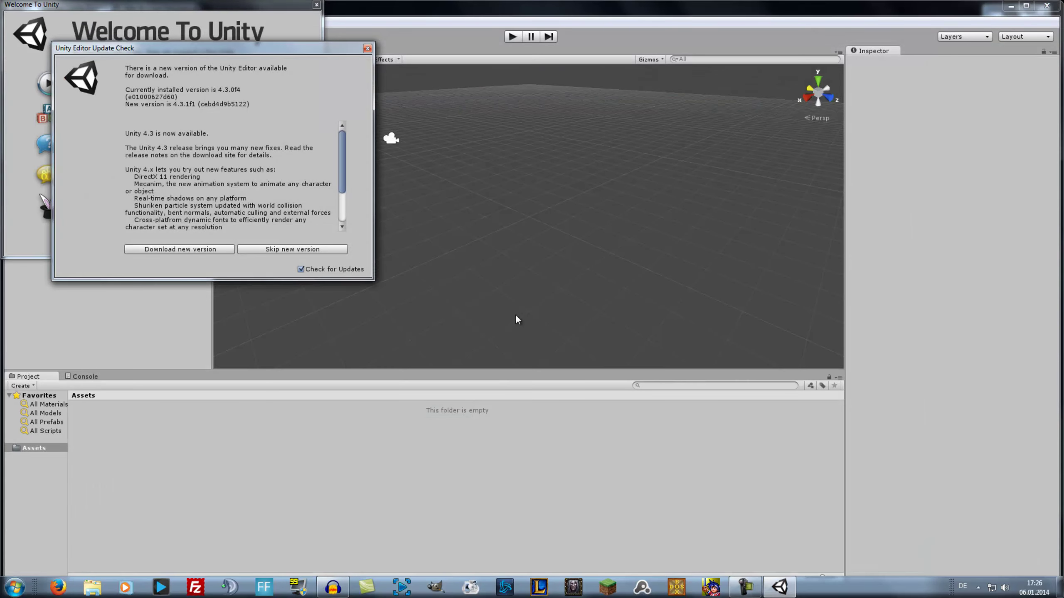
Step: Close the Update Check notice and the Welcome To Unity window
click(369, 47)
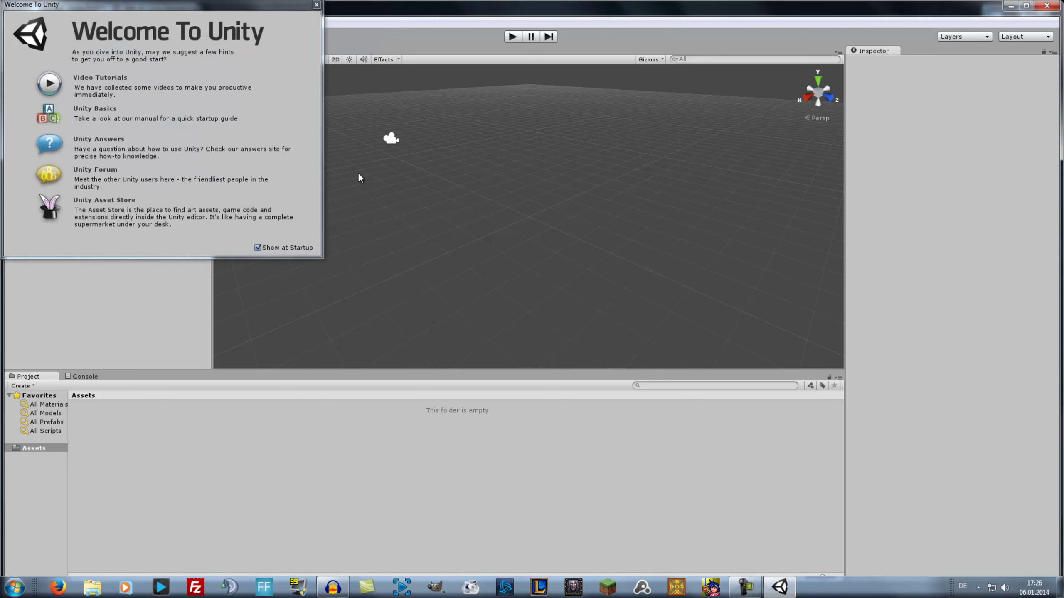
drag(191, 5, 287, 27)
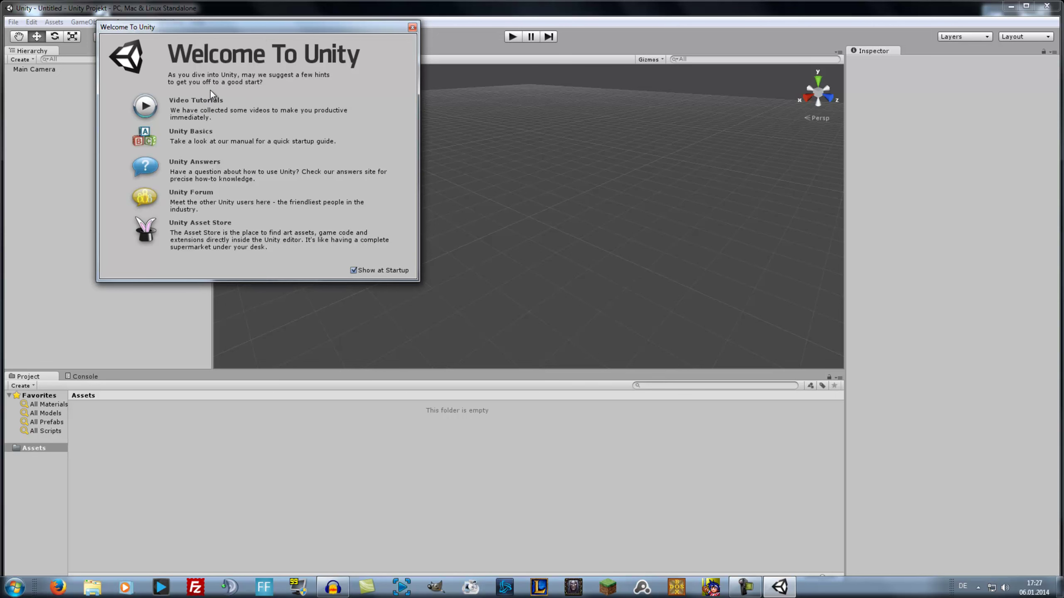
click(412, 28)
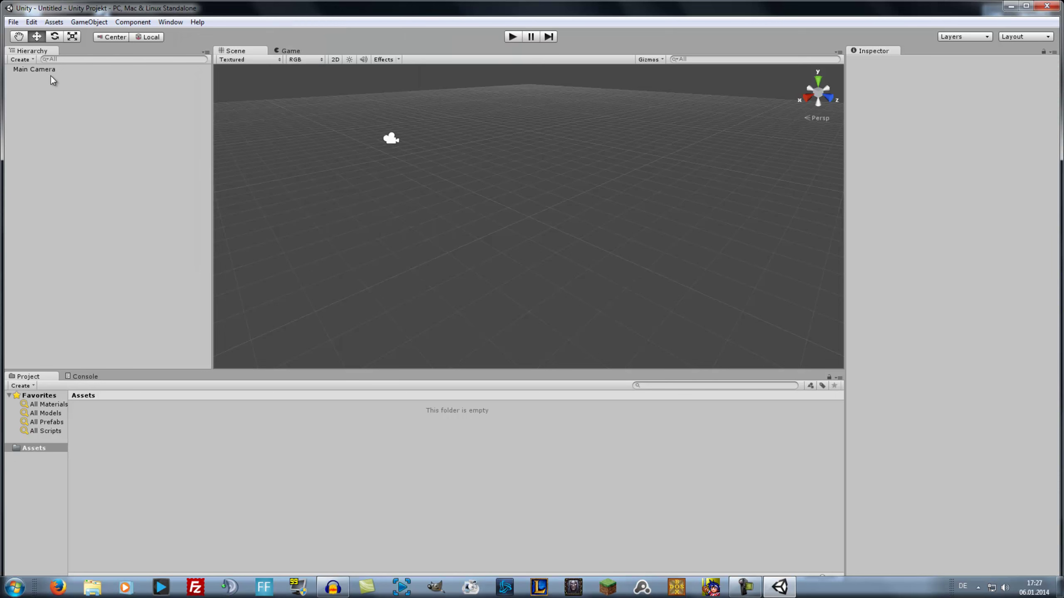
Step: Select Main Camera in the Hierarchy to inspect it, then deselect it
drag(490, 246, 525, 183)
click(25, 69)
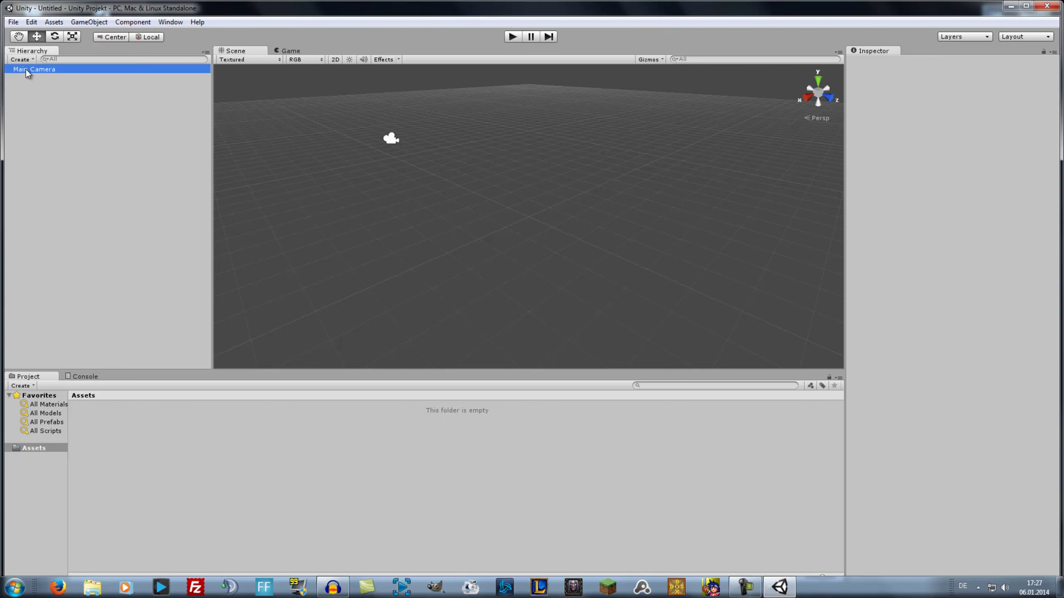
click(120, 187)
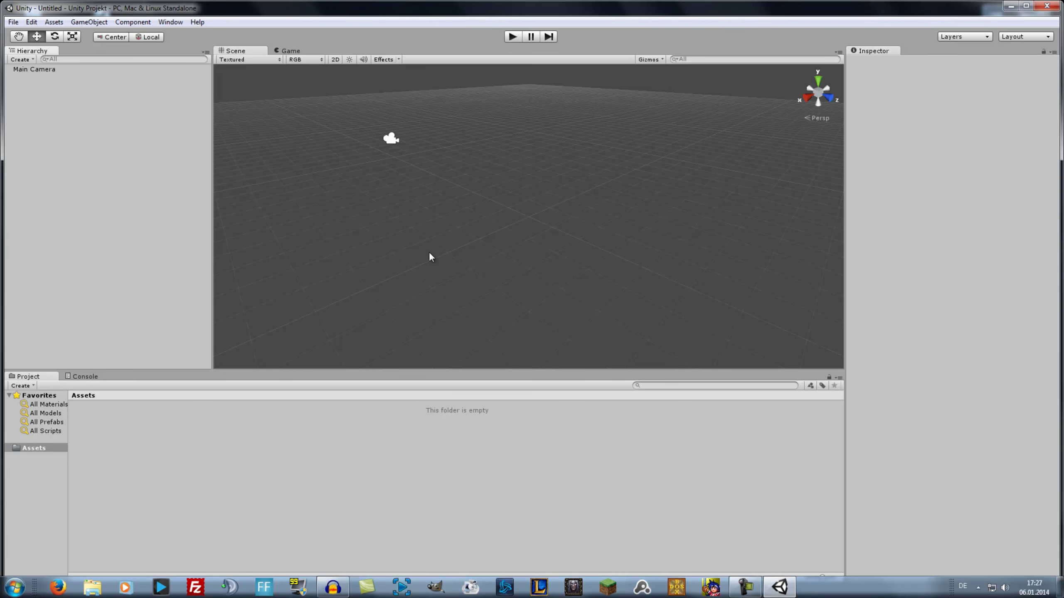